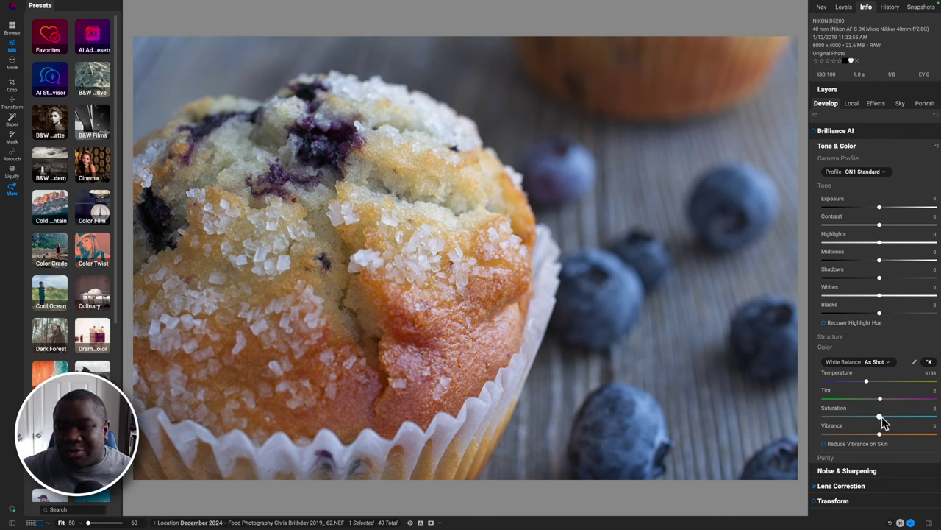
Step: Try boosting the photo's overall saturation to 86, and reset it
drag(881, 417, 927, 417)
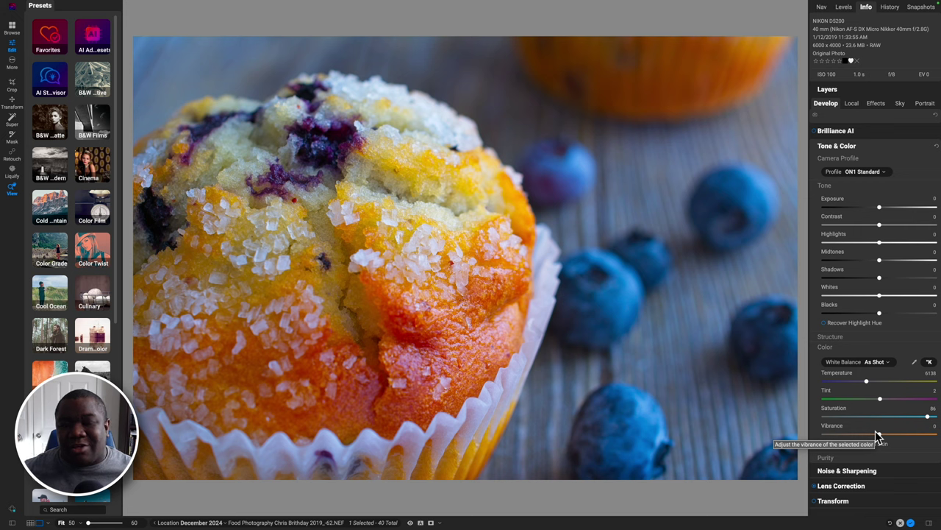
double_click(835, 410)
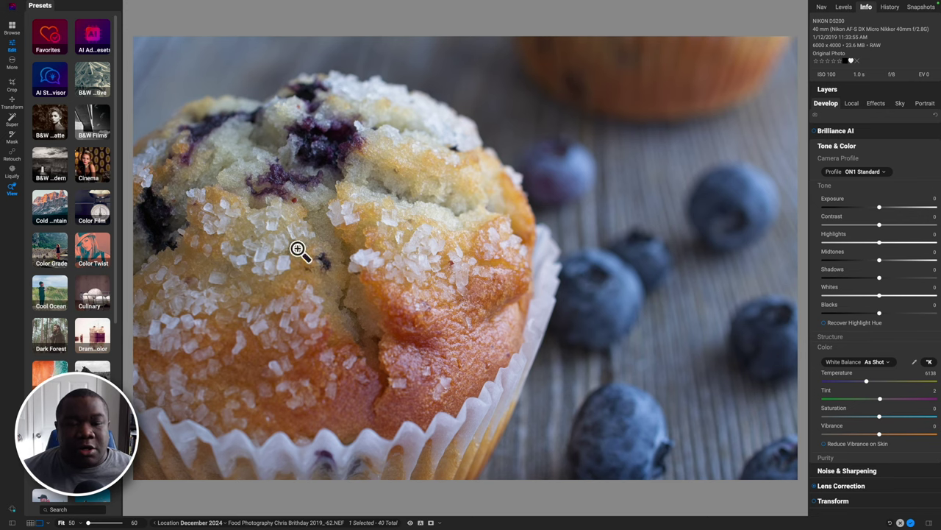
Step: Retouch away the red spot just below the purple berry stain in the muffin's center, using brush size 80
click(294, 203)
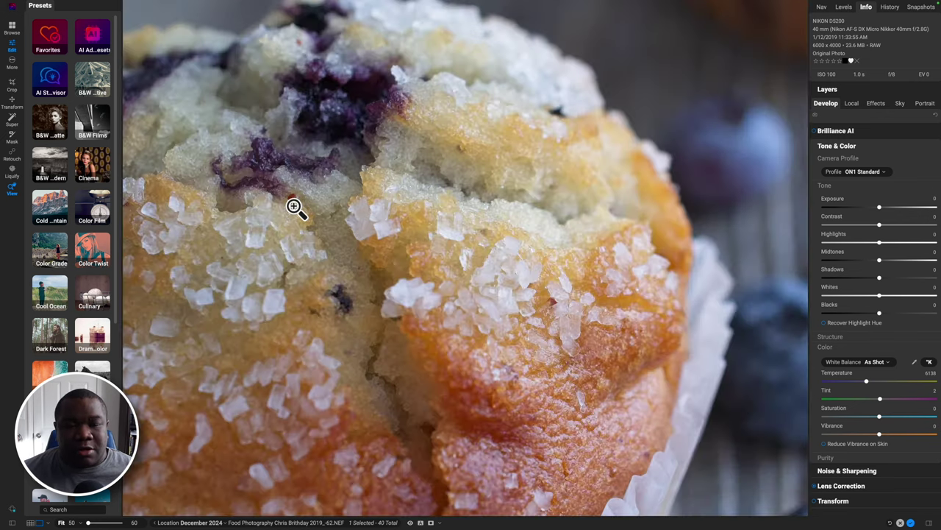
click(291, 203)
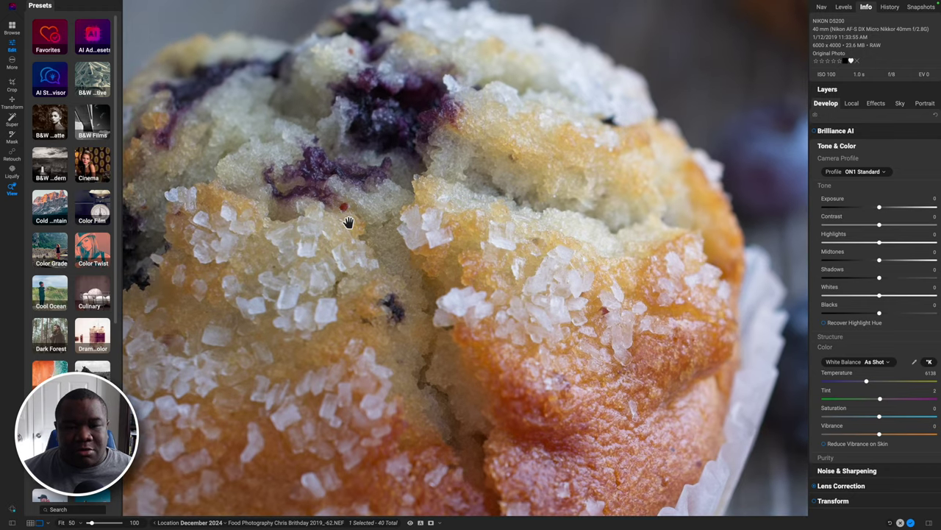
drag(342, 221, 412, 224)
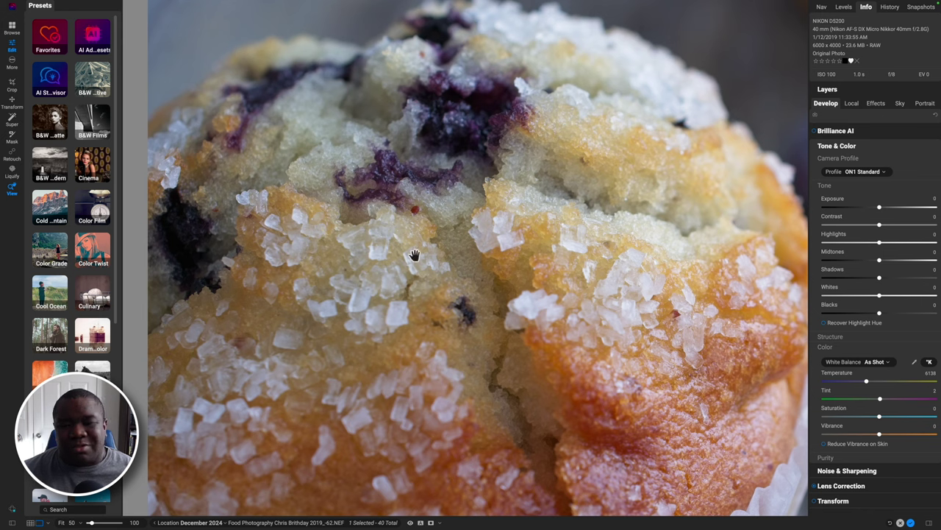
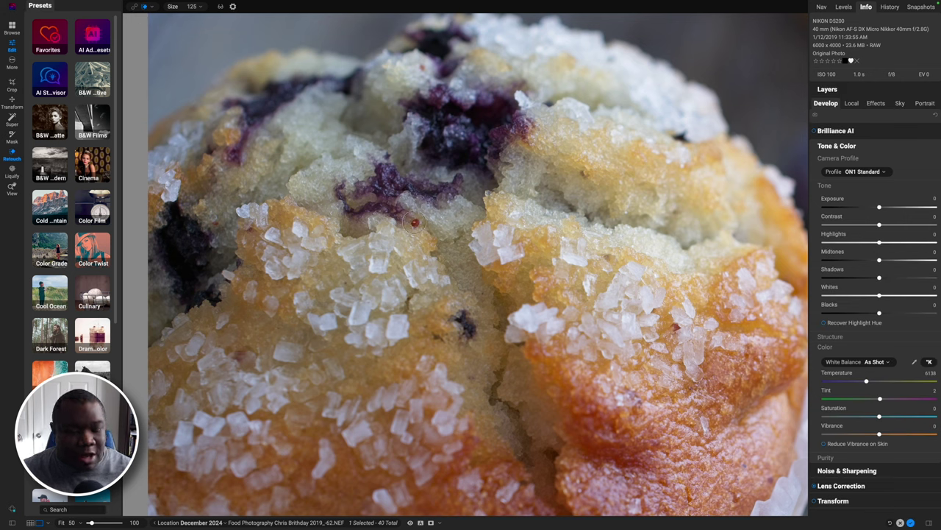
key(bracketleft)
key(bracketleft)
key(bracketleft)
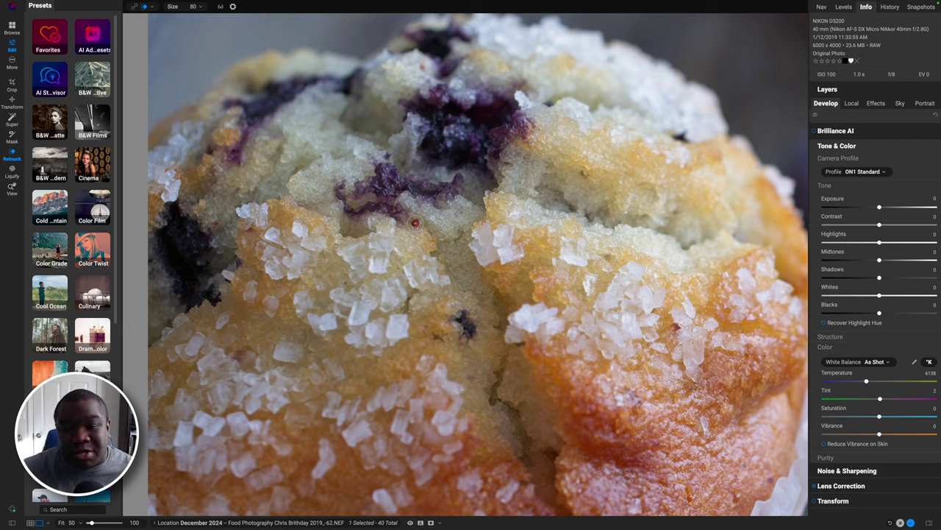
click(415, 223)
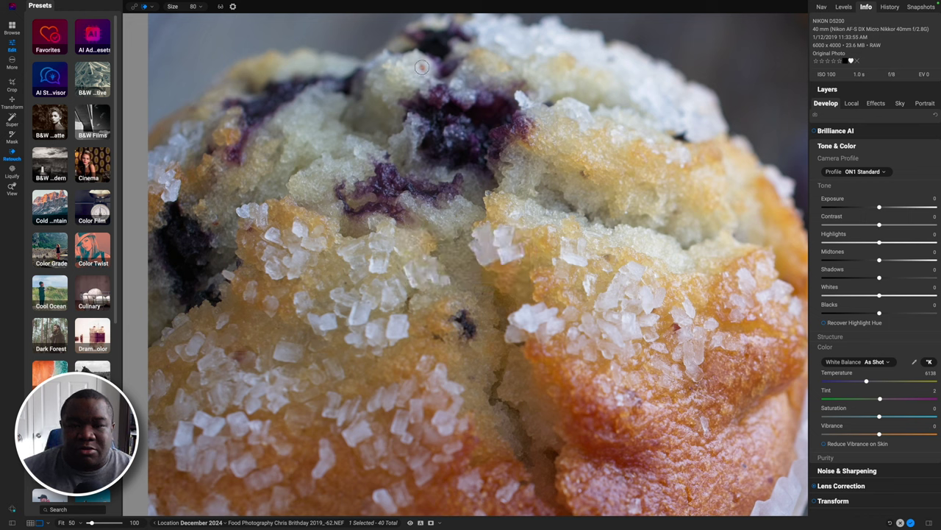
Step: Retouch the spot near the muffin's top at brush size 60 and the speck beside the dark left-hand berry at size 45
key(bracketleft)
key(bracketleft)
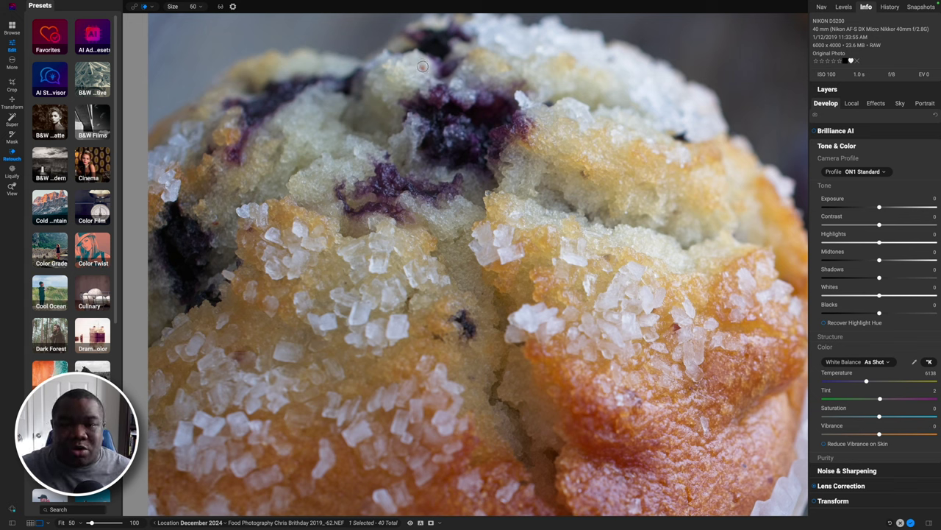
click(423, 66)
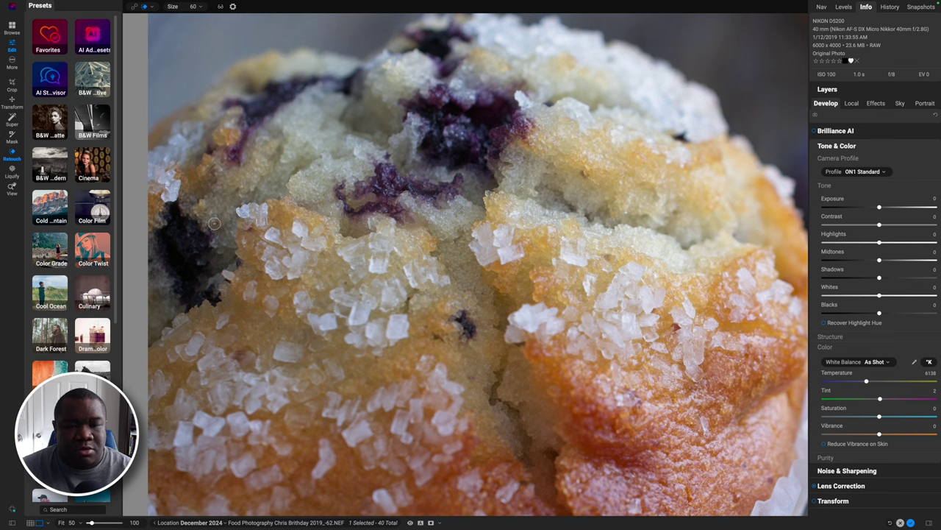
key(bracketleft)
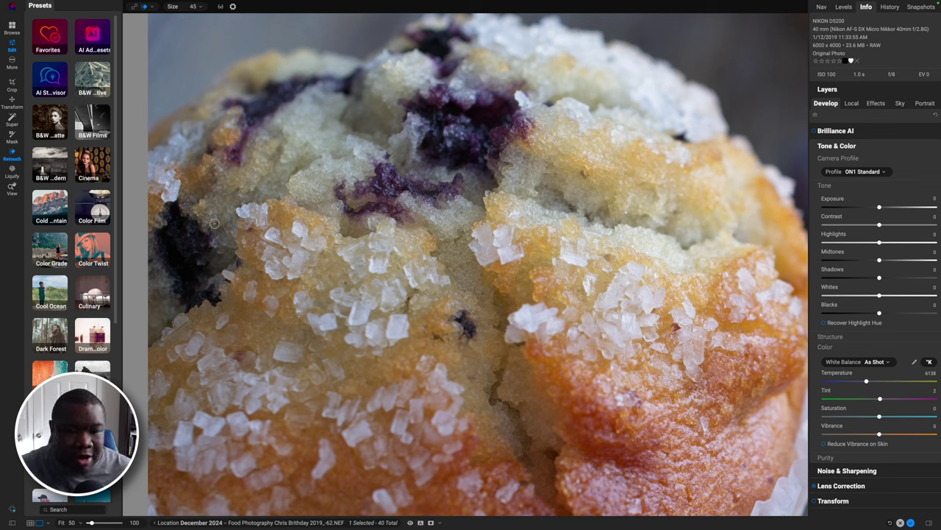
click(215, 223)
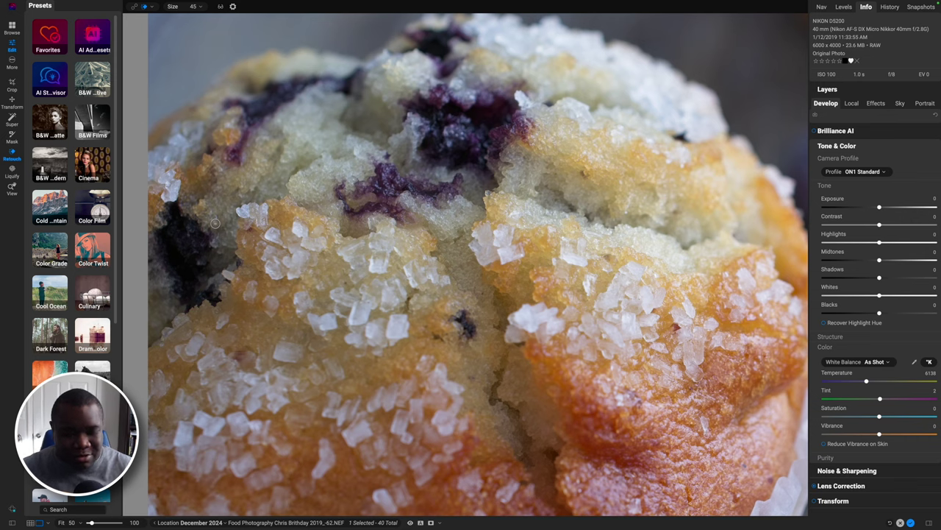
key(z)
scroll(418, 291, down, 2)
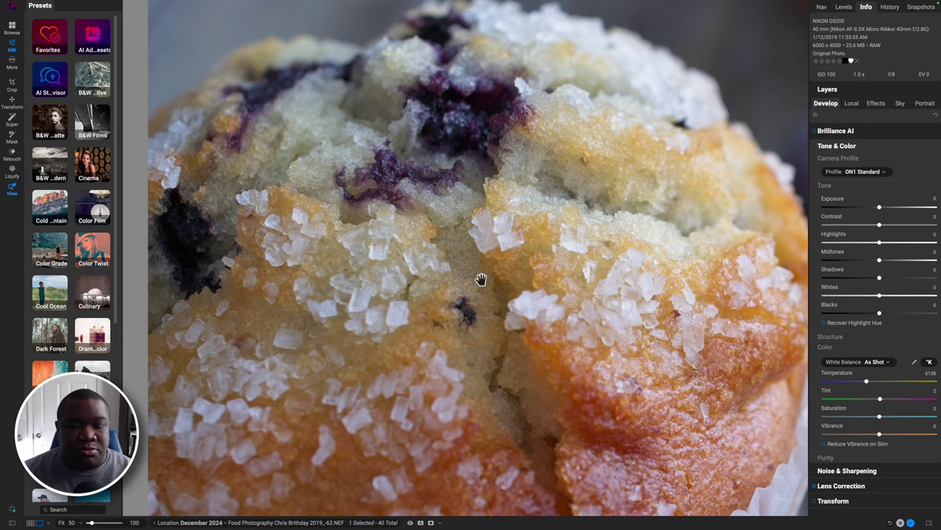
click(62, 522)
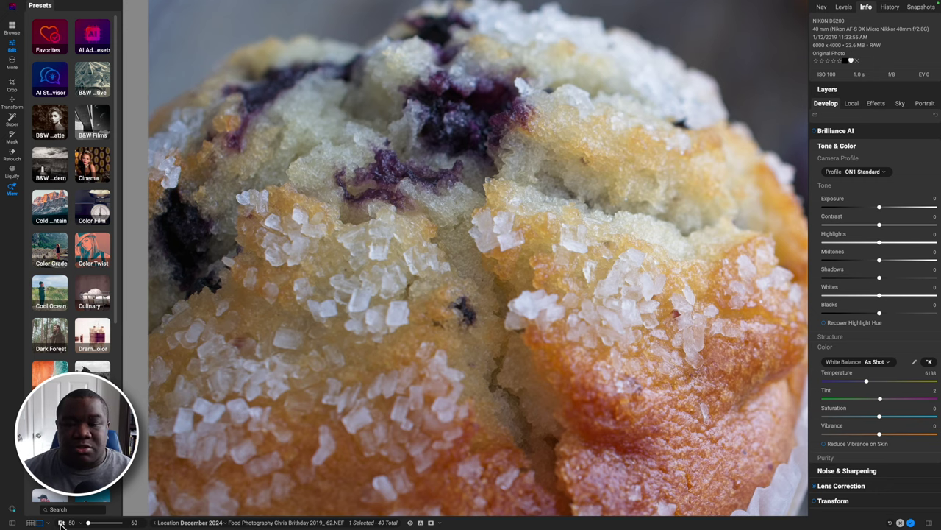
click(62, 522)
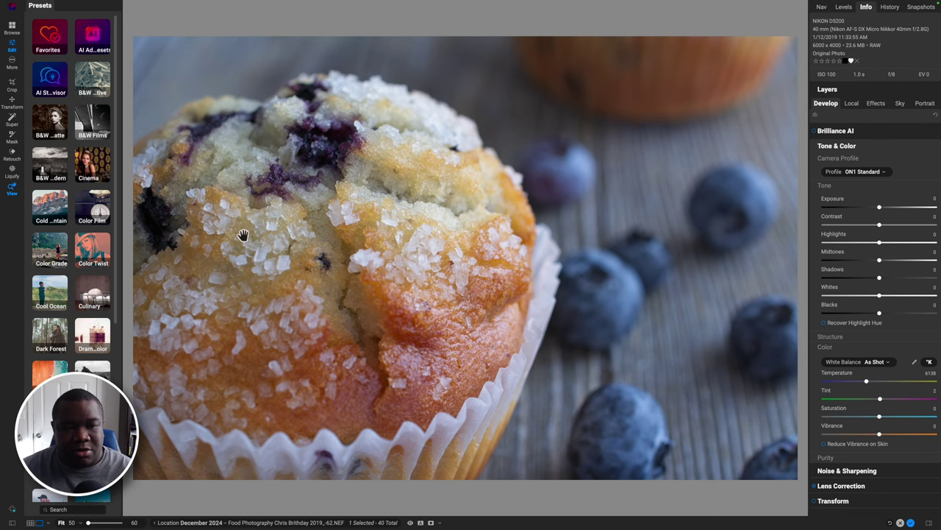
Step: Retouch away the reddish speck among the sugar crystals on the muffin's right side, using a brush size of 60 to 70
click(11, 152)
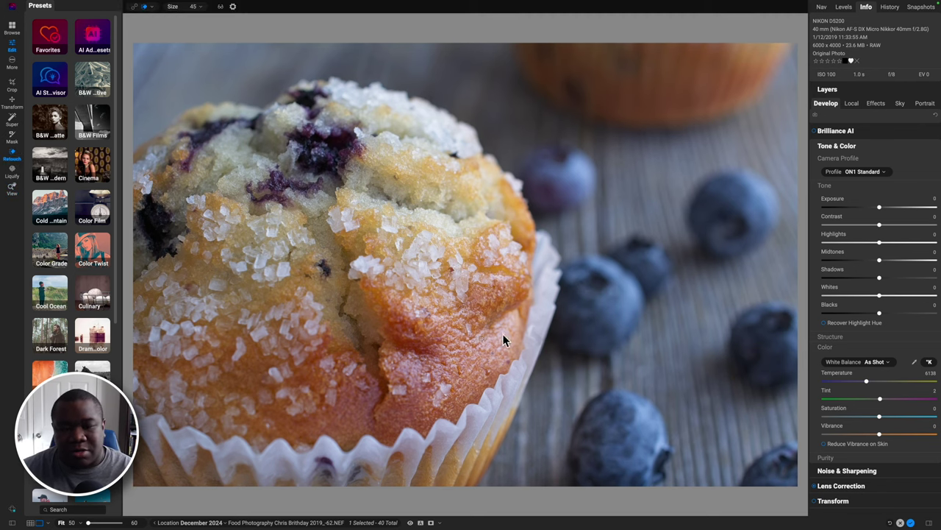
key(ctrl+1)
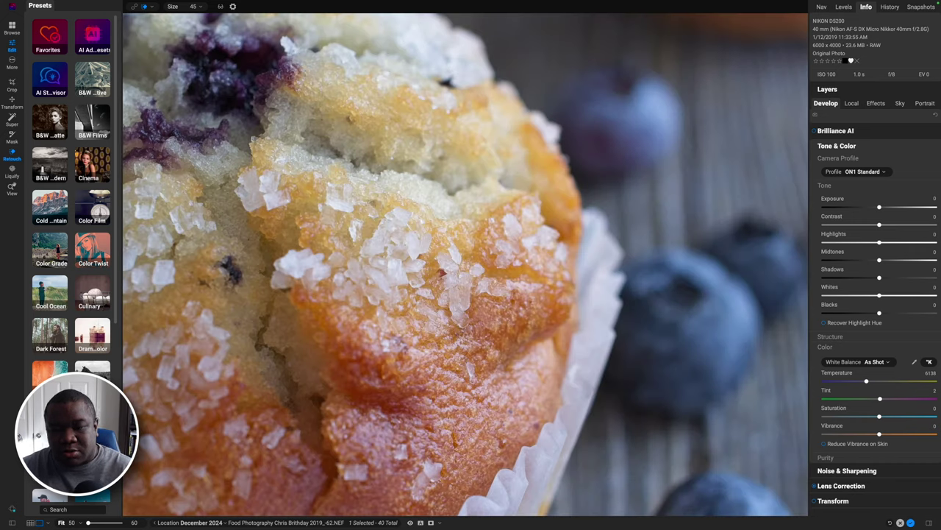
key(bracketright)
key(bracketright)
key(bracketright)
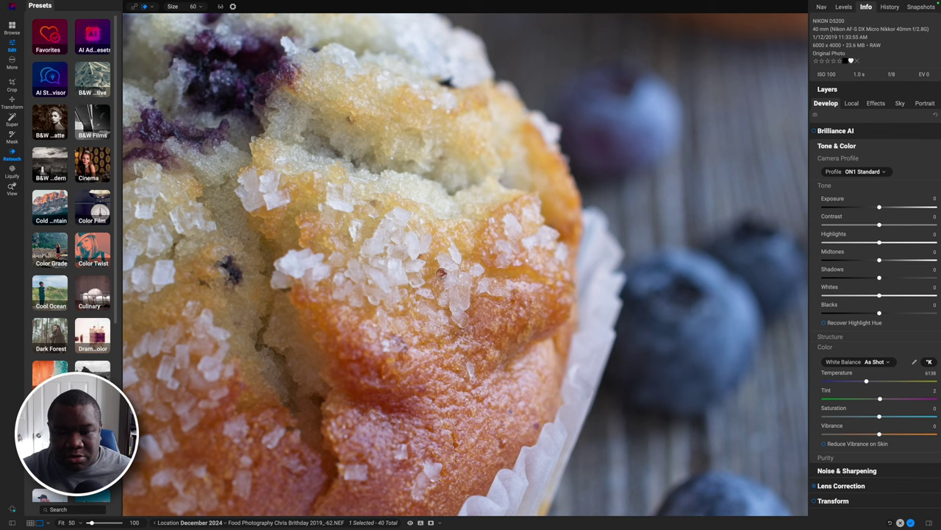
key(bracketright)
key(bracketright)
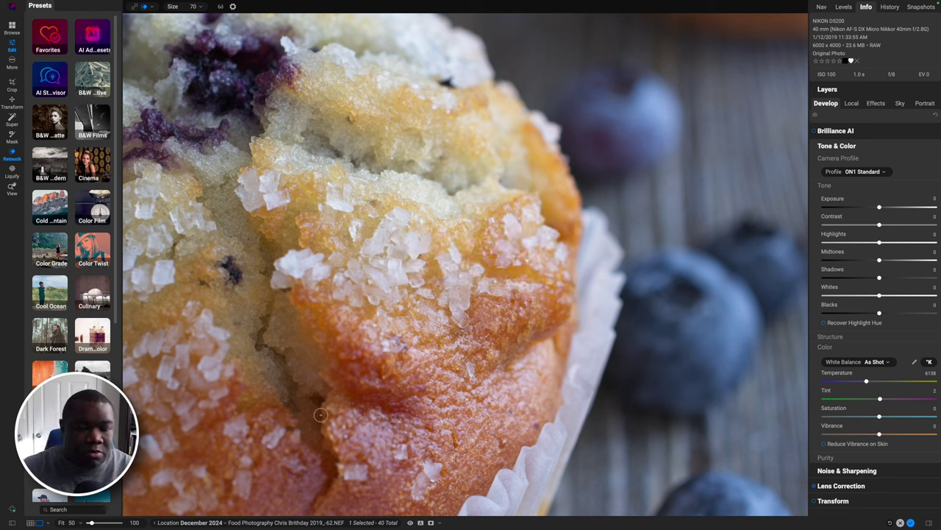
click(63, 524)
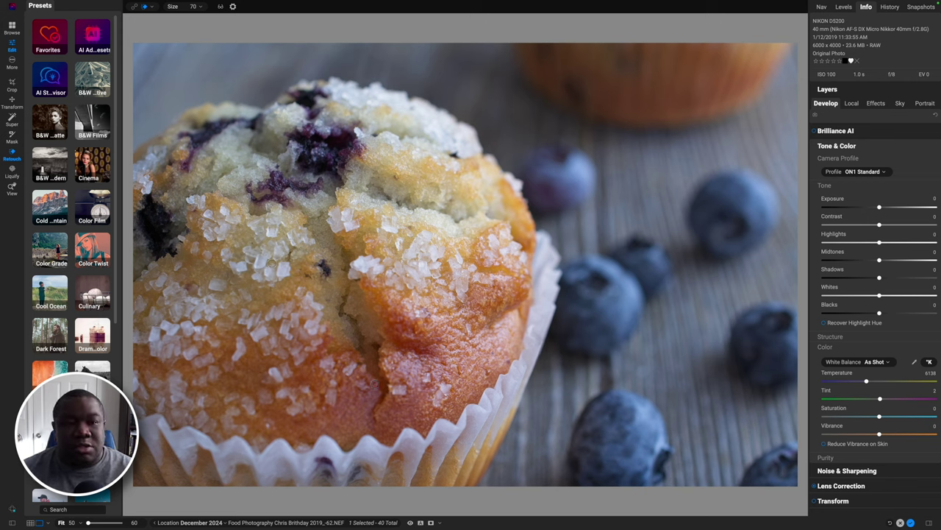
Step: Inspect the whole photo for remaining spots with the healing brush's high-contrast view, and leave the retouching mode
click(135, 9)
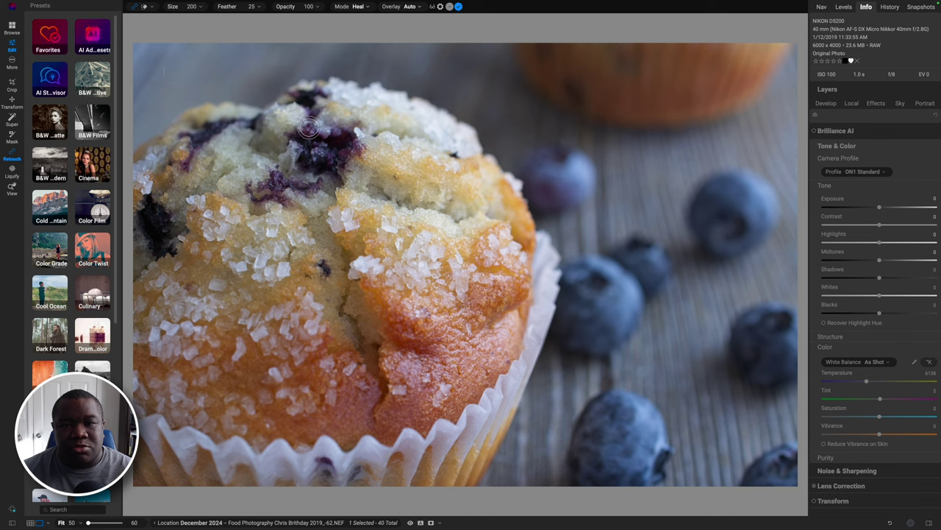
click(434, 7)
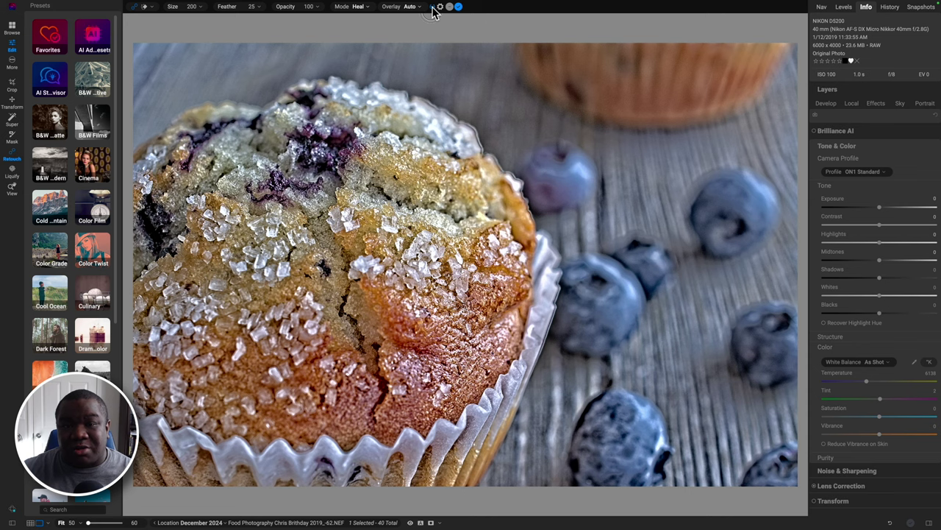
click(433, 8)
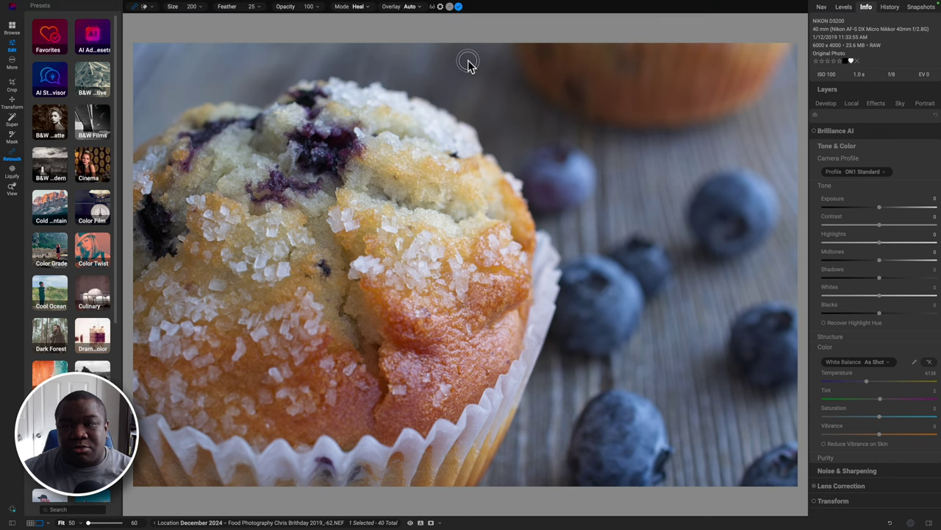
key(z)
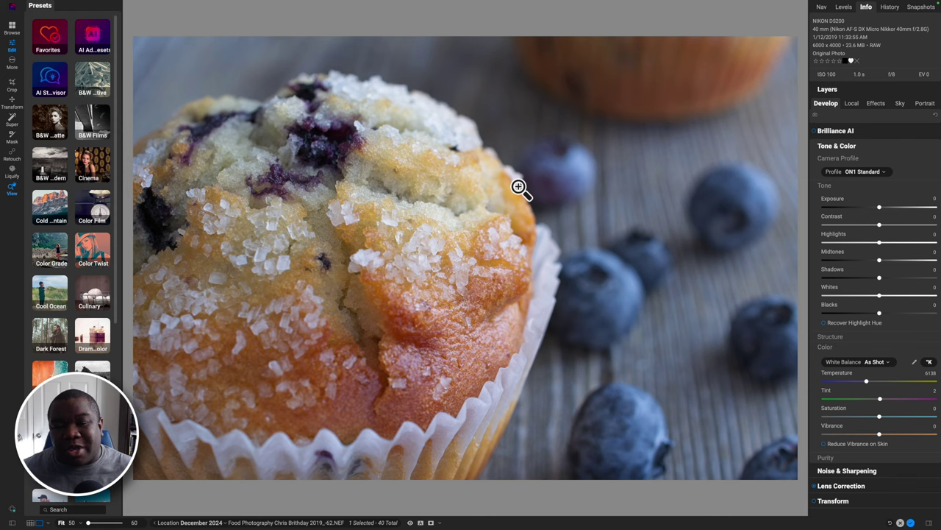
Step: Apply Brilliance AI to the photo and reduce its Color Amount to 27
click(814, 130)
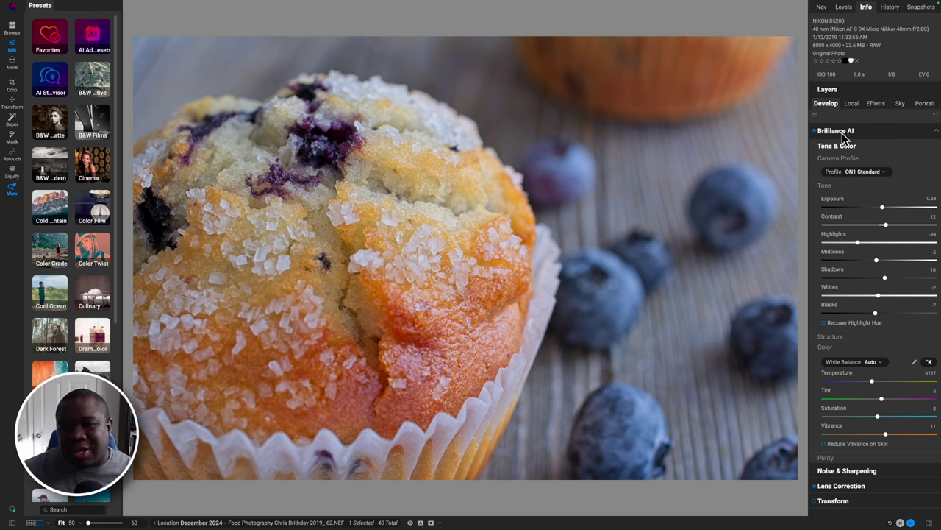
click(844, 134)
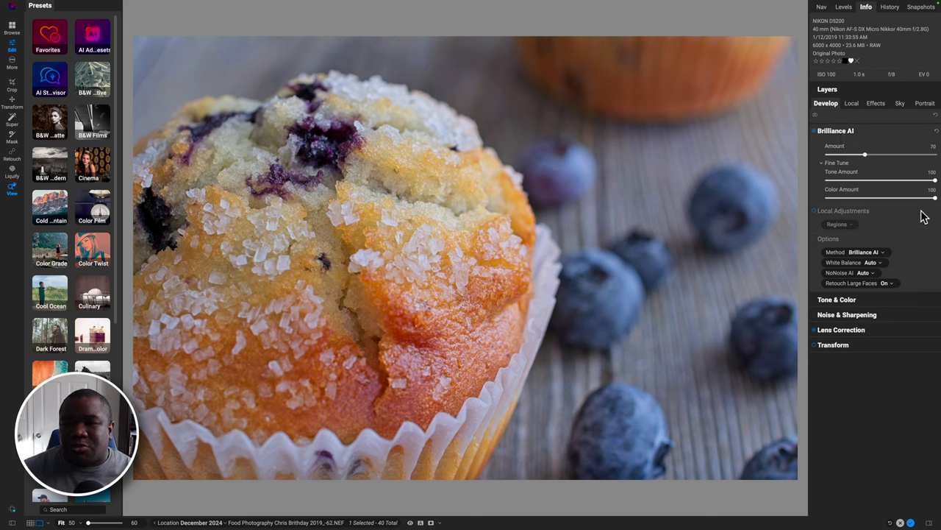
drag(934, 200, 812, 212)
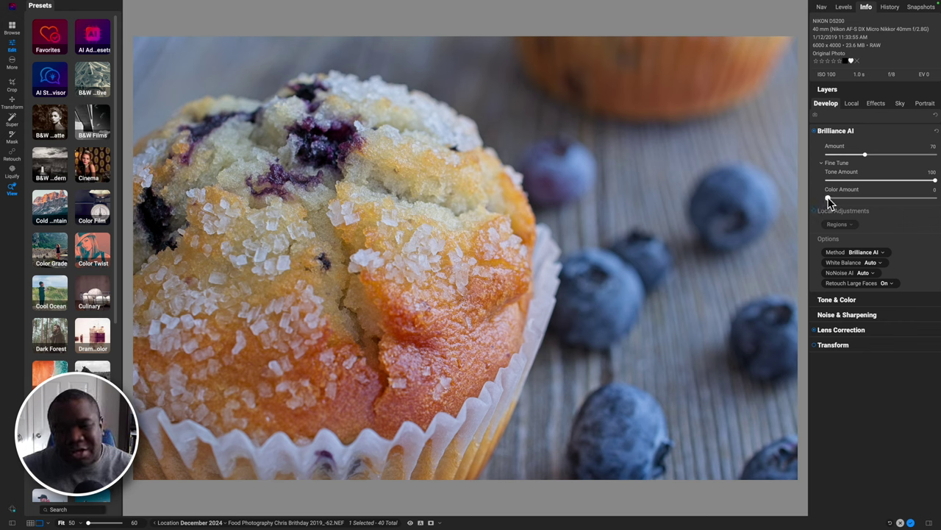
drag(829, 201, 832, 202)
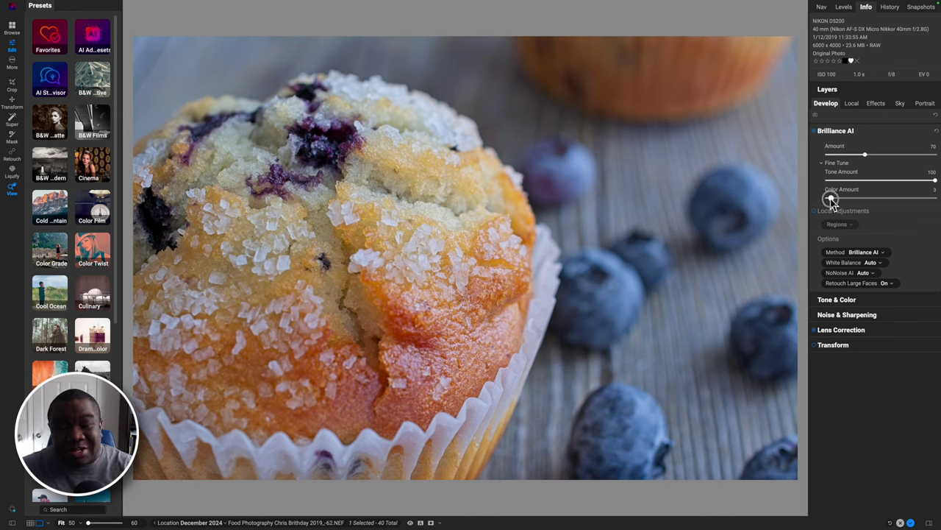
drag(831, 200, 858, 204)
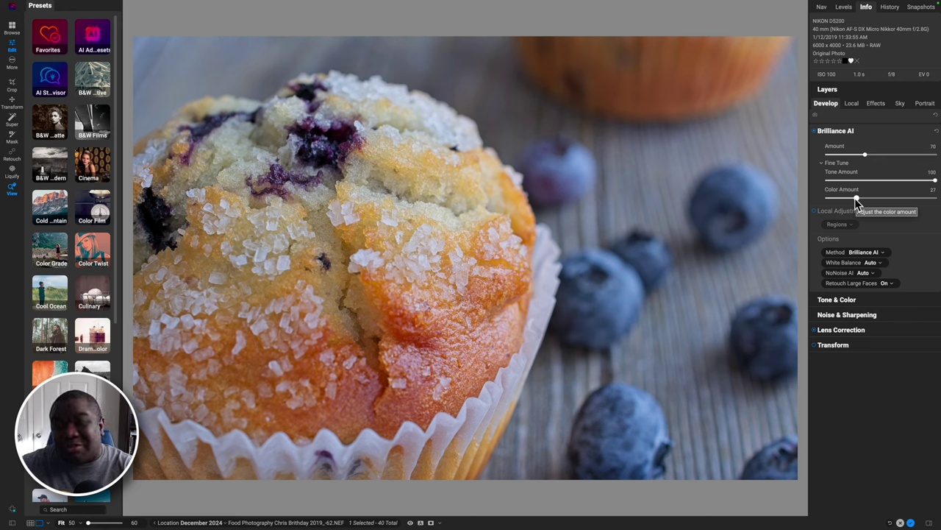
click(839, 131)
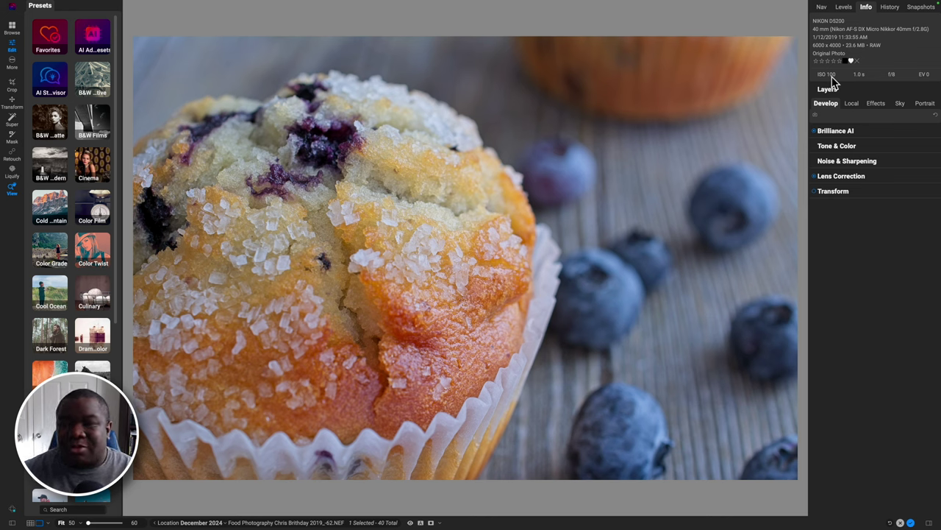
Step: Add a local adjustment with its default exposure of -1 and set its masking brush opacity to 30
click(851, 103)
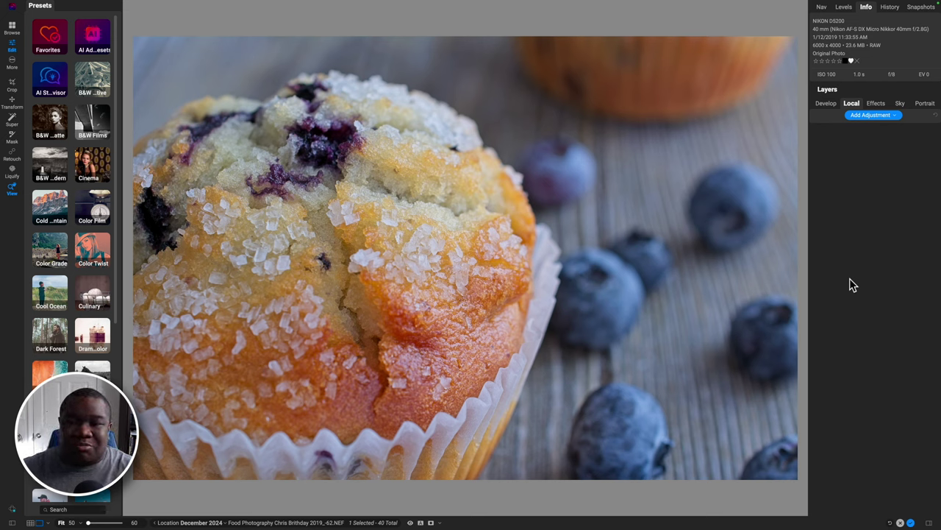
click(870, 115)
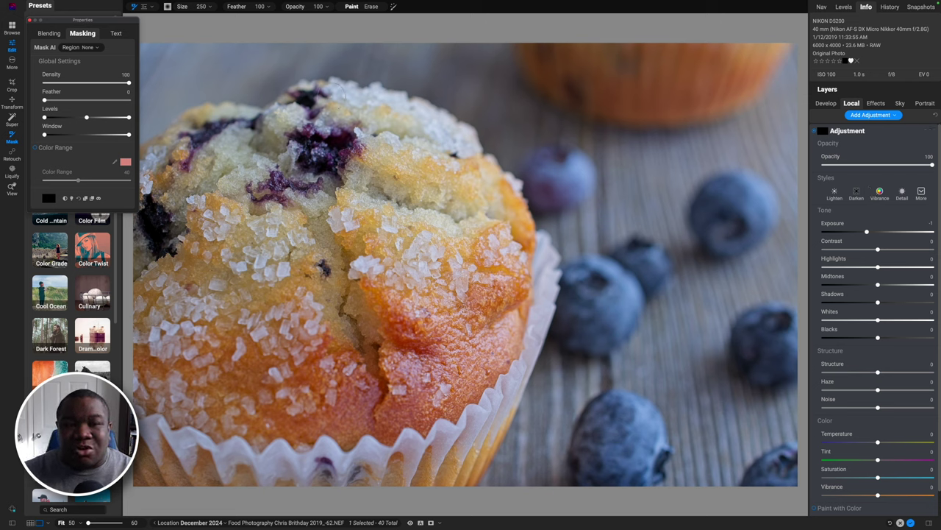
drag(238, 10, 264, 25)
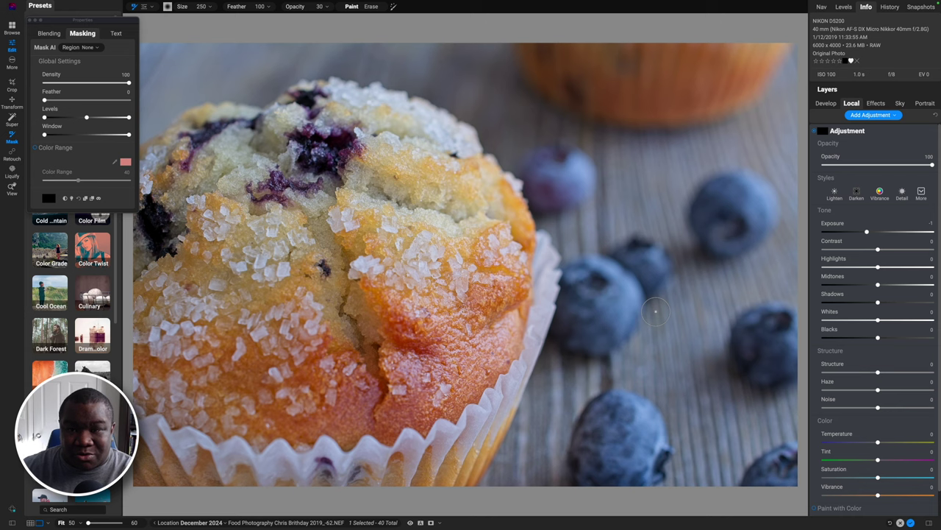
Step: Brush the darkening adjustment over the shadow areas around the blueberries and beside the main muffin, using a brush size of 175 to 250
key(bracketleft)
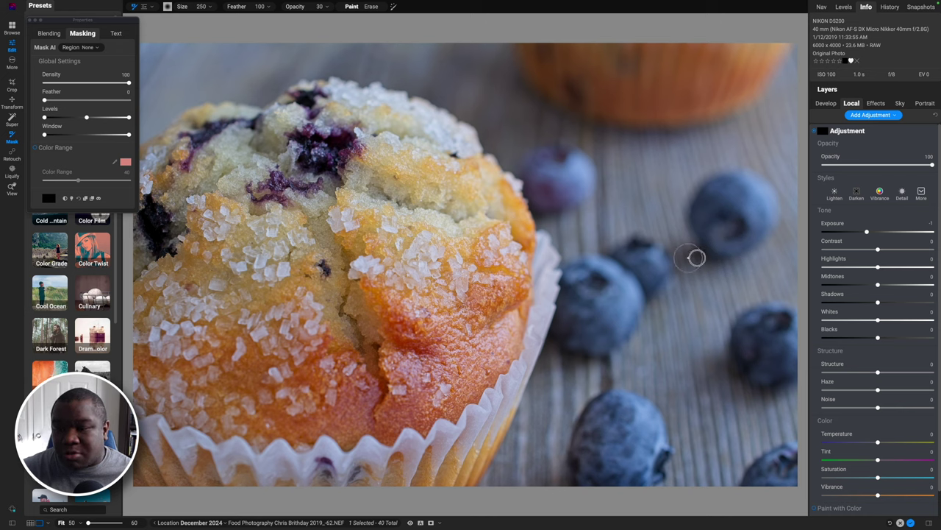
key(bracketright)
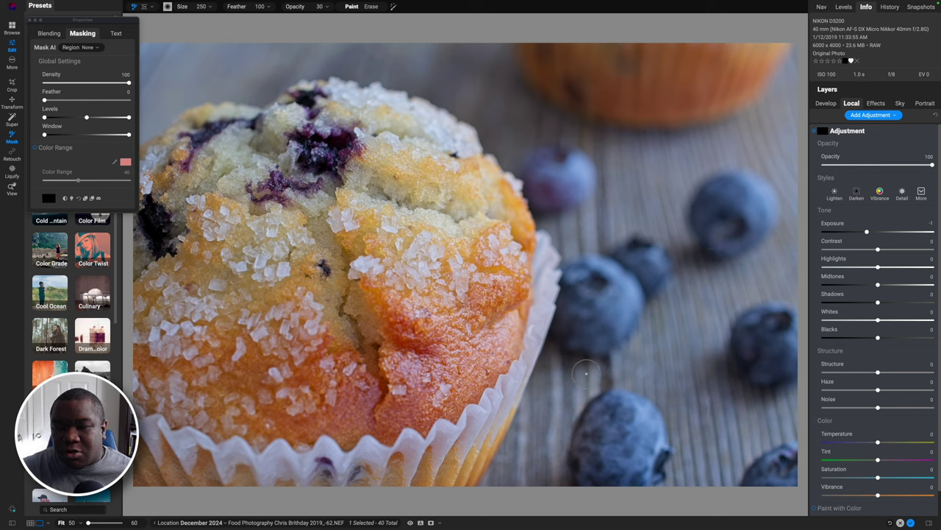
key(bracketleft)
key(bracketleft)
key(bracketleft)
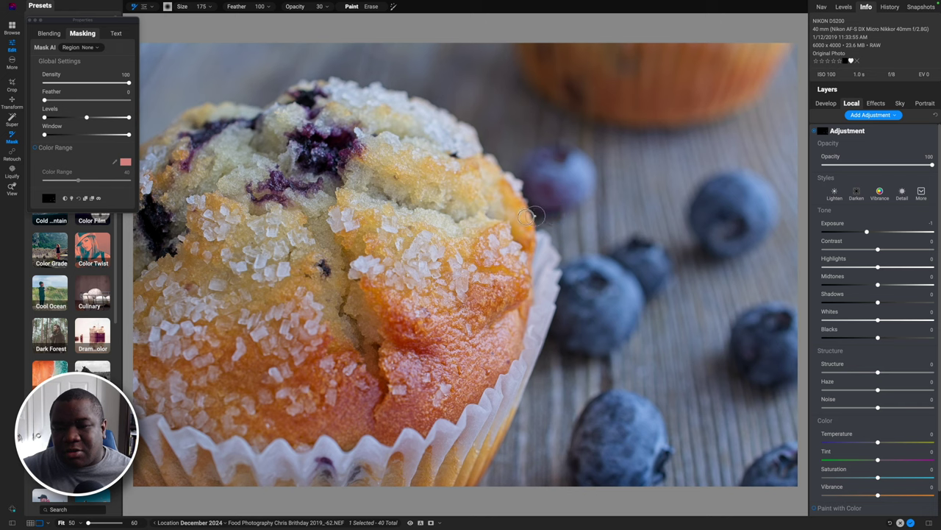
key(bracketright)
key(bracketleft)
key(bracketleft)
key(bracketright)
key(bracketright)
key(bracketright)
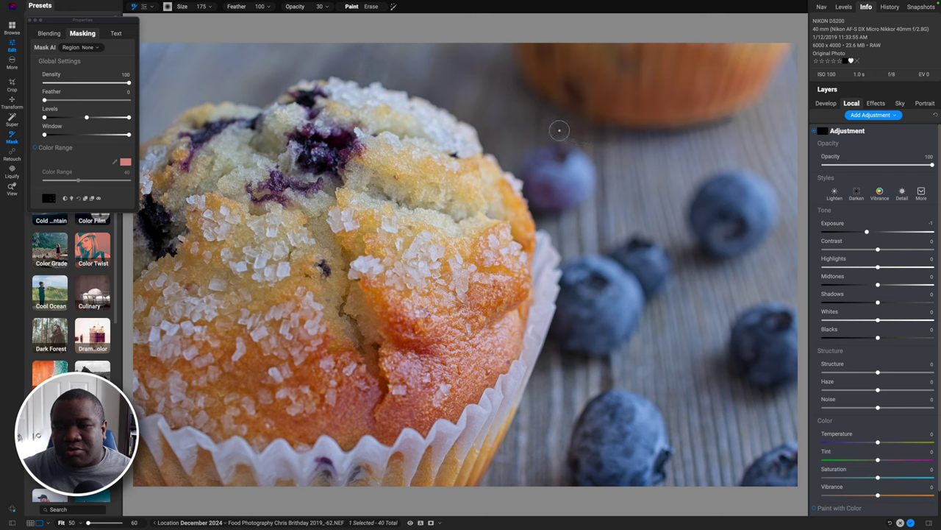
key(bracketright)
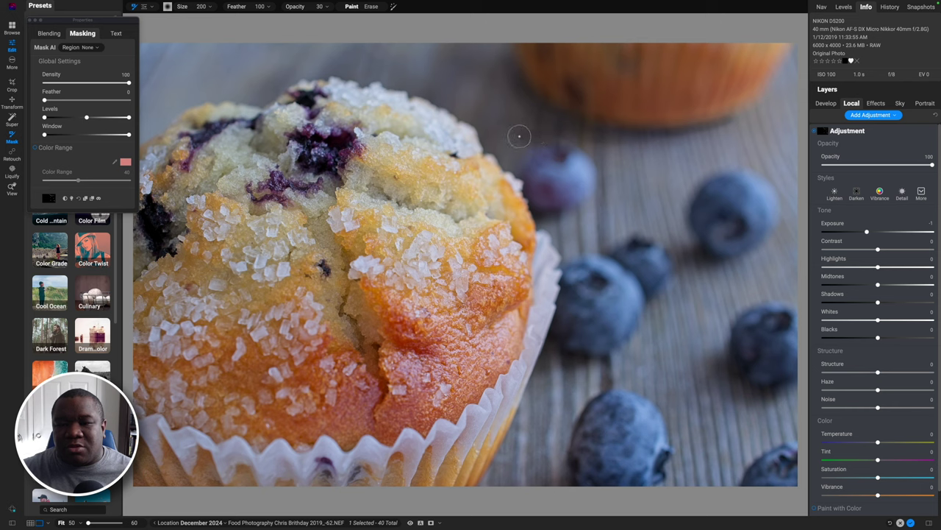
Step: Darken the wood background above the main muffin and near the upper blueberries, using brush sizes from 200 to 400
key(bracketright)
key(bracketright)
key(bracketright)
key(bracketright)
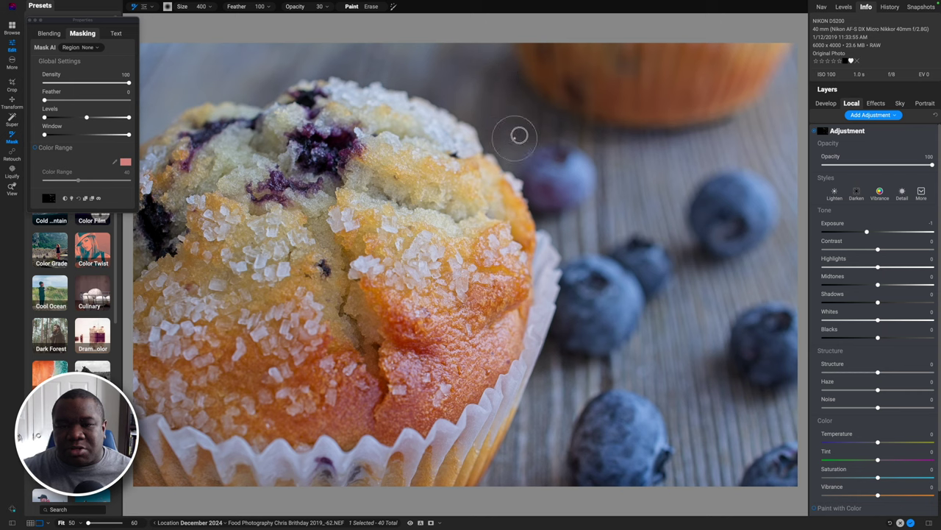
key(bracketleft)
key(bracketleft)
key(bracketleft)
key(bracketleft)
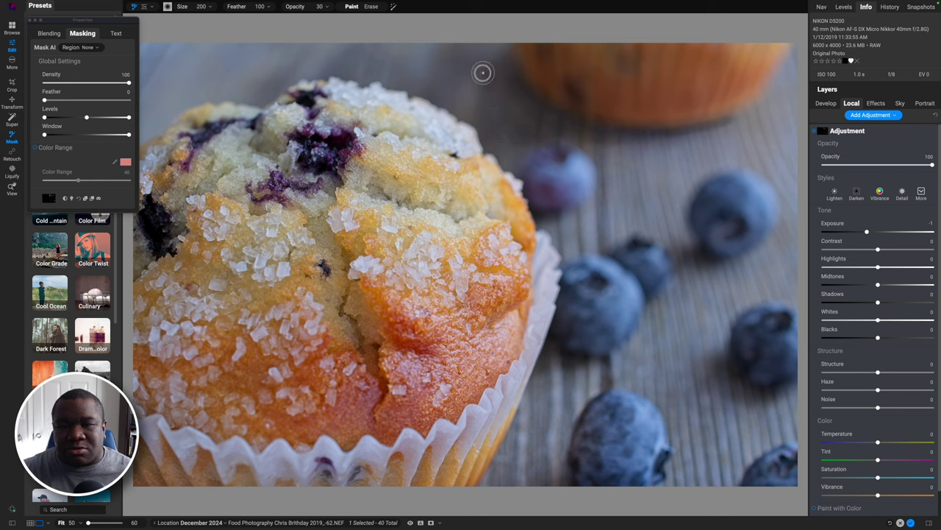
key(bracketright)
key(bracketright)
key(bracketright)
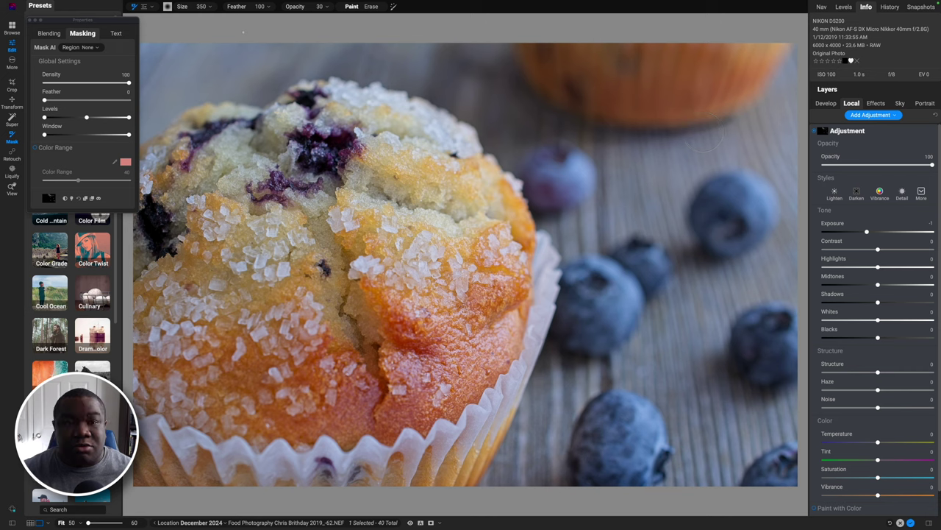
Step: Briefly switch the masking brush to Erase and back to Paint, and darken the wood around the blueberries at brush sizes 700 and 350
click(370, 7)
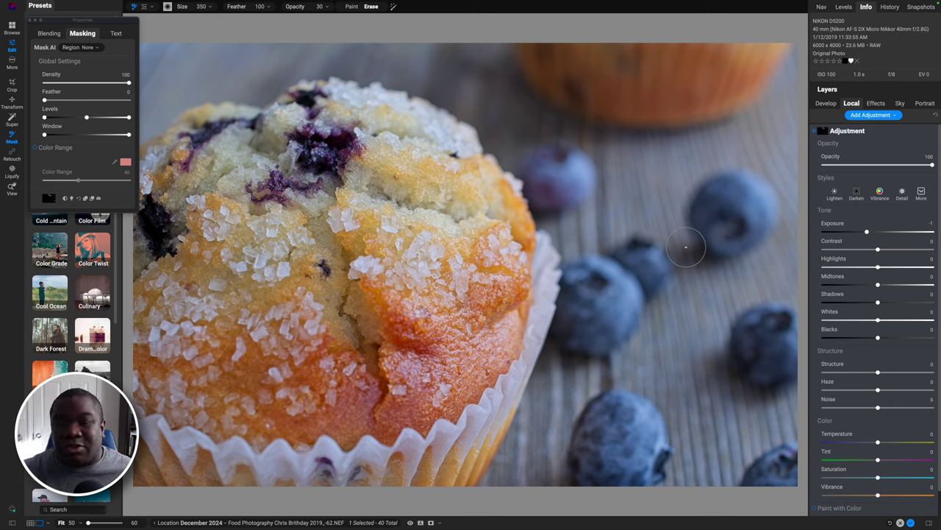
click(352, 7)
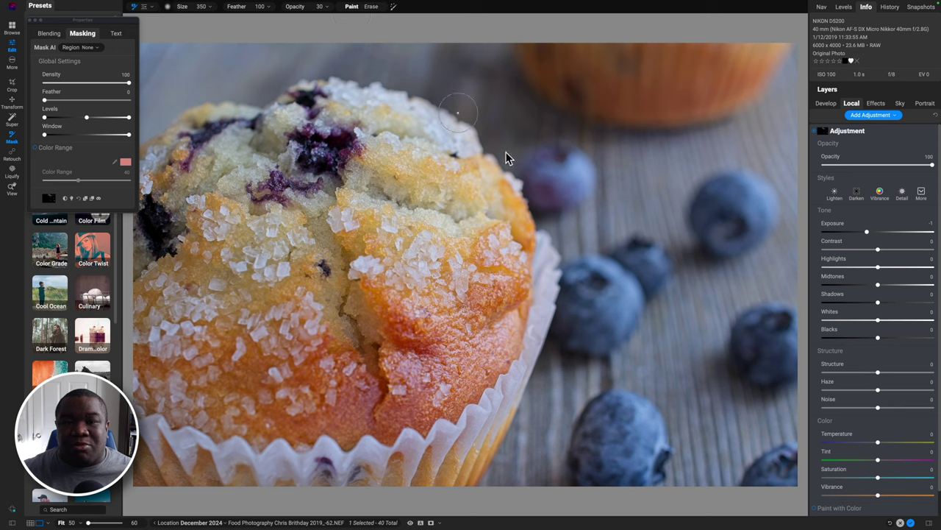
key(bracketright)
key(bracketright)
key(bracketright)
key(bracketright)
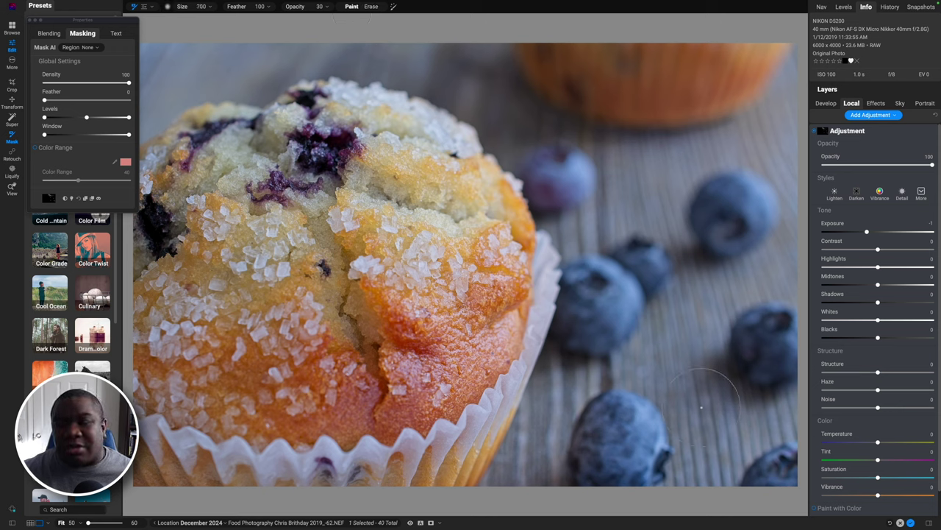
key(bracketleft)
key(bracketleft)
key(bracketleft)
key(bracketleft)
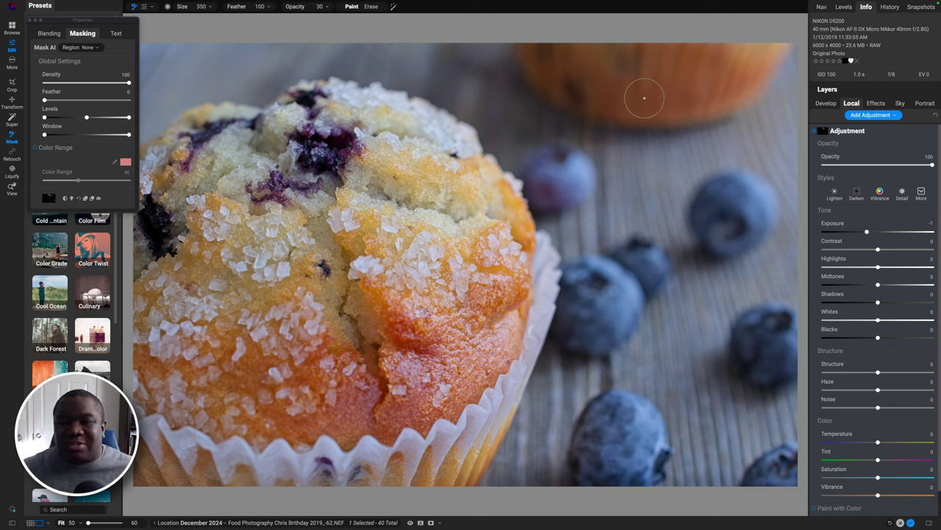
Step: Enlarge the masking brush to 800 and darken the out-of-focus muffin in the background
key(bracketright)
key(bracketright)
key(bracketright)
key(bracketright)
key(bracketright)
key(bracketright)
key(bracketright)
key(bracketright)
key(bracketright)
key(bracketright)
key(bracketright)
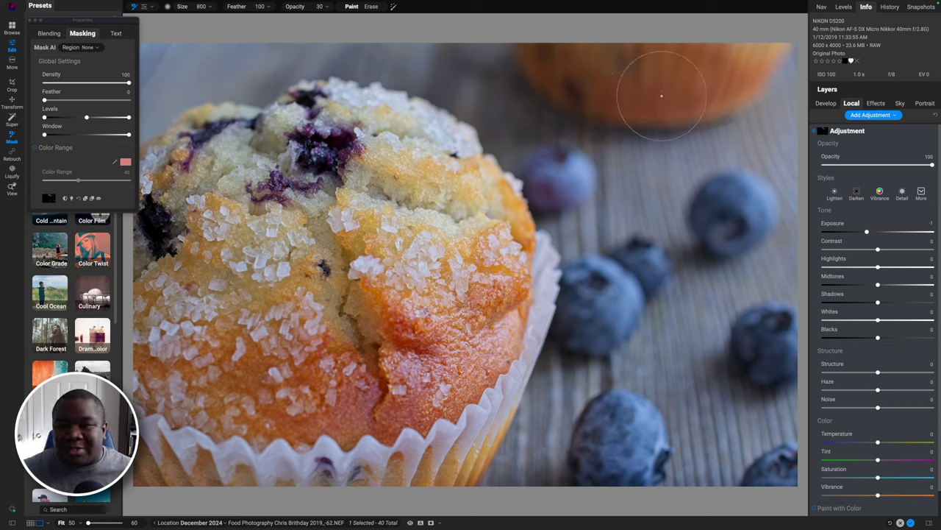
mouse_move(741, 71)
mouse_down()
mouse_move(657, 83)
mouse_move(548, 66)
mouse_move(765, 65)
mouse_move(749, 68)
mouse_up()
Step: Darken the photo's bottom and outer edges like a vignette, using brush sizes from 600 to 900
key(bracketleft)
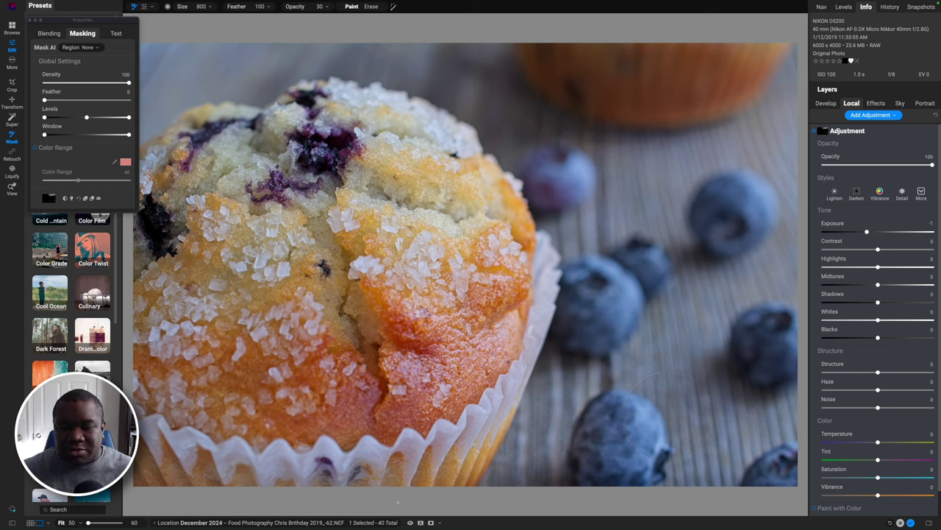
mouse_move(406, 487)
mouse_down()
mouse_move(542, 478)
mouse_move(792, 486)
mouse_up()
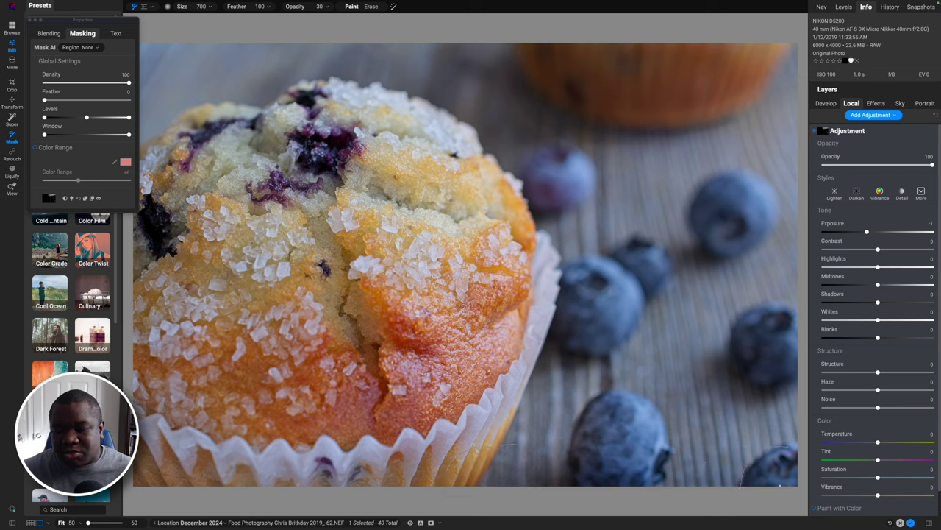
drag(472, 483, 174, 481)
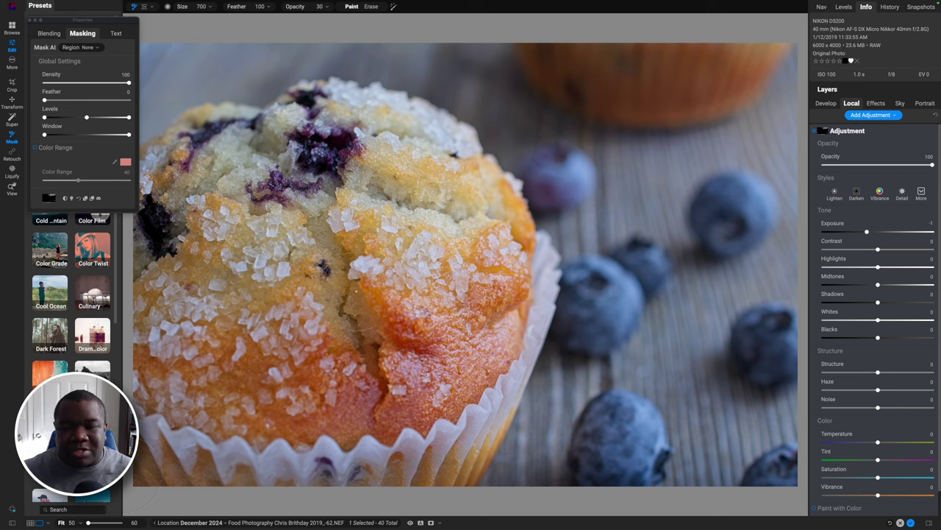
key(bracketleft)
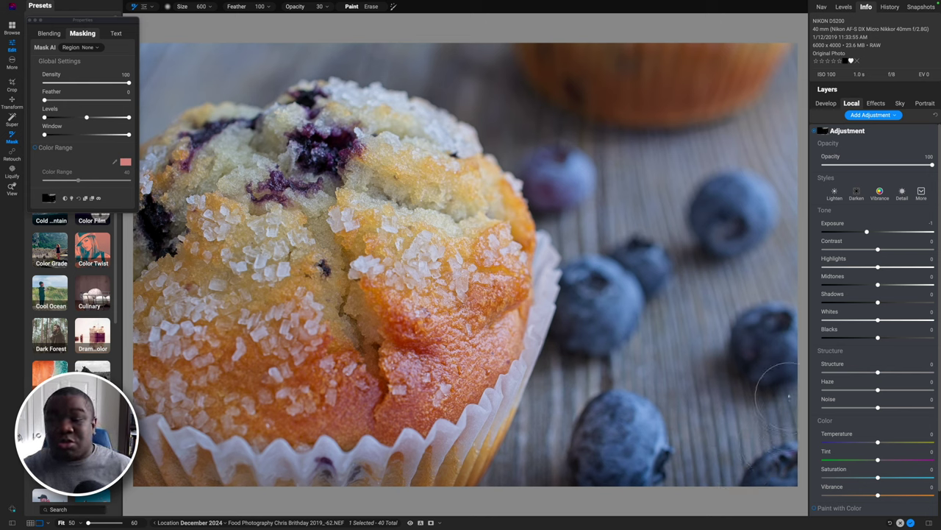
key(bracketright)
key(bracketright)
key(bracketright)
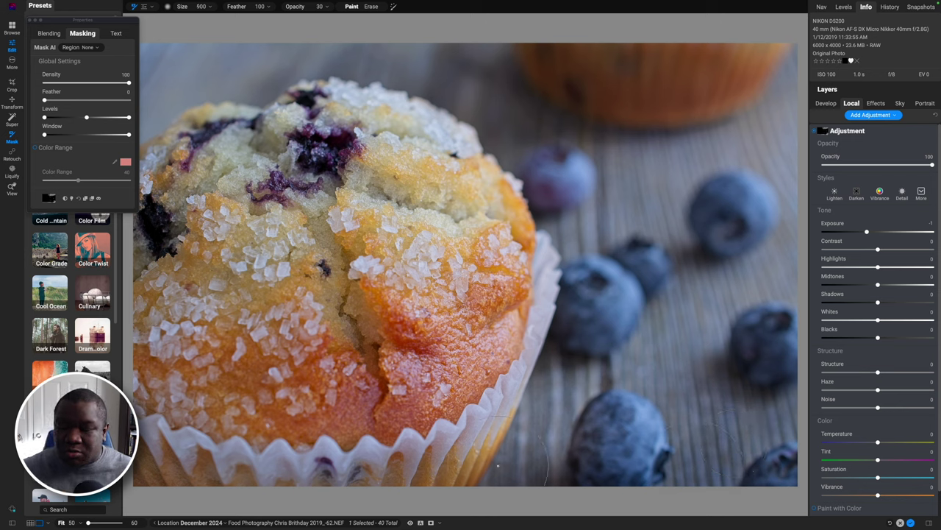
key(bracketleft)
key(bracketleft)
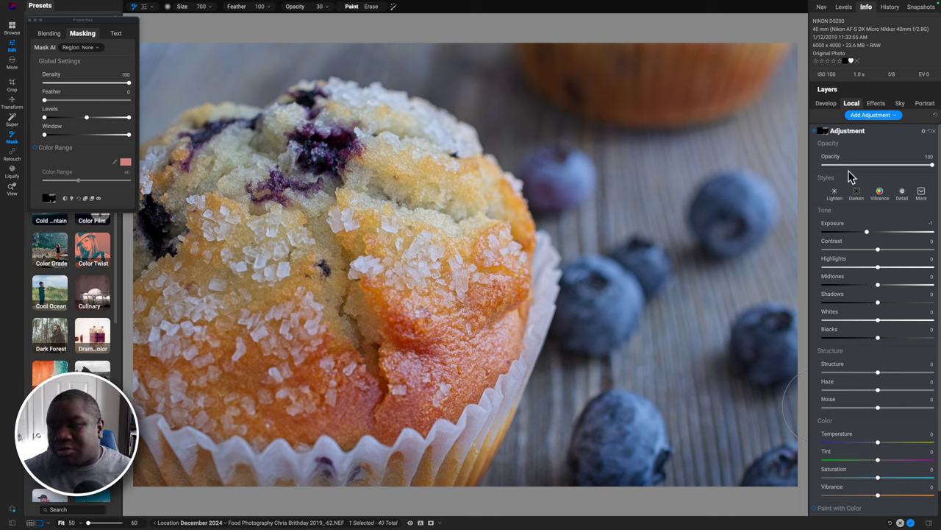
Step: Compare the photo with and without the darkening adjustment, leaving the adjustment switched on
click(816, 133)
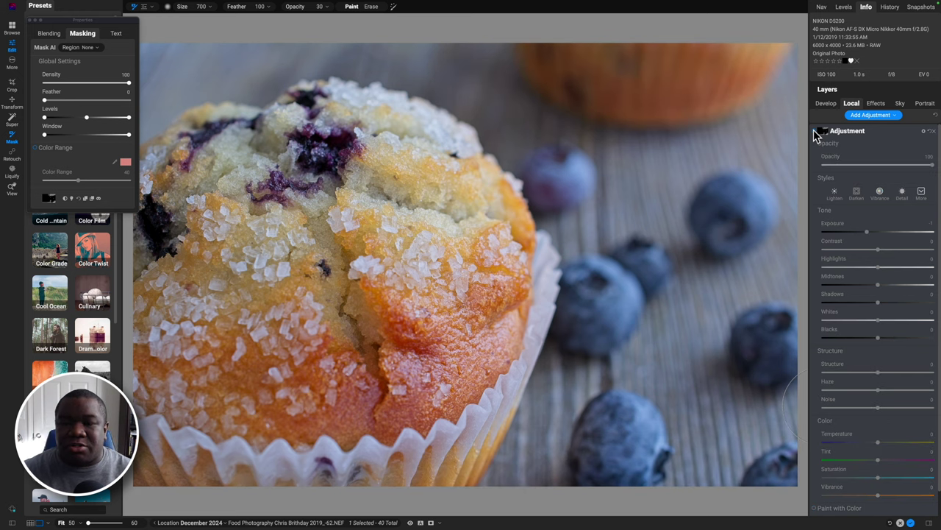
click(817, 133)
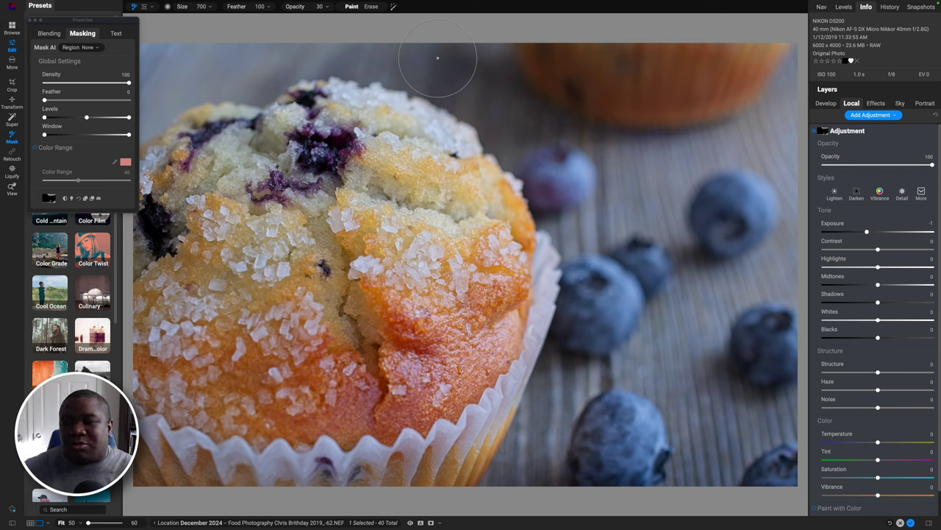
click(815, 132)
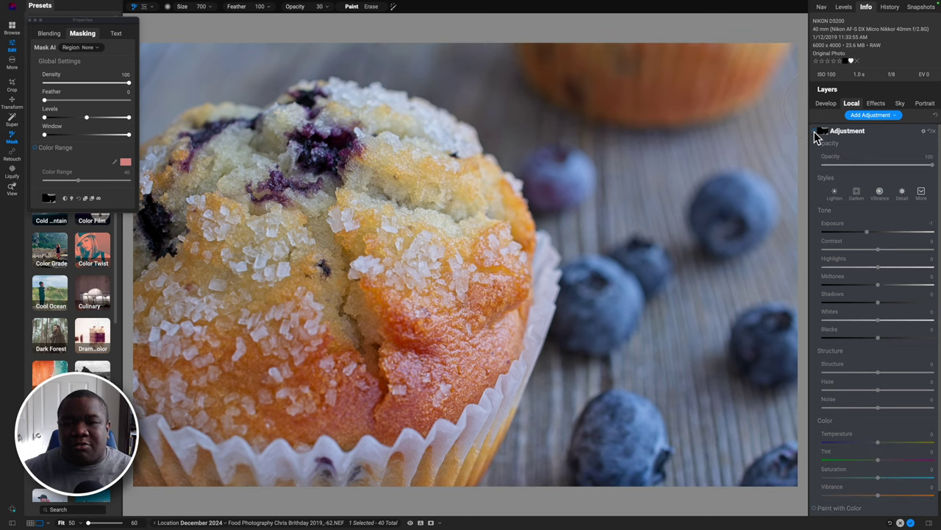
click(815, 133)
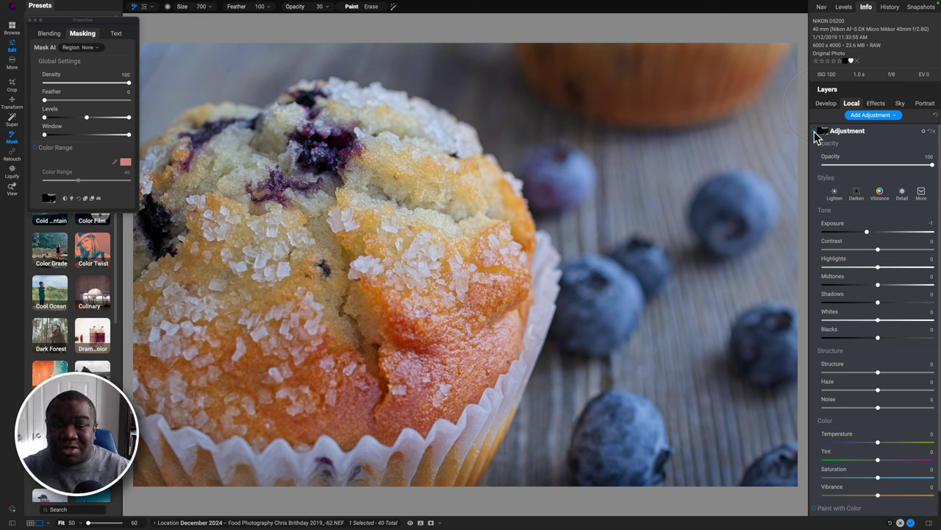
click(815, 133)
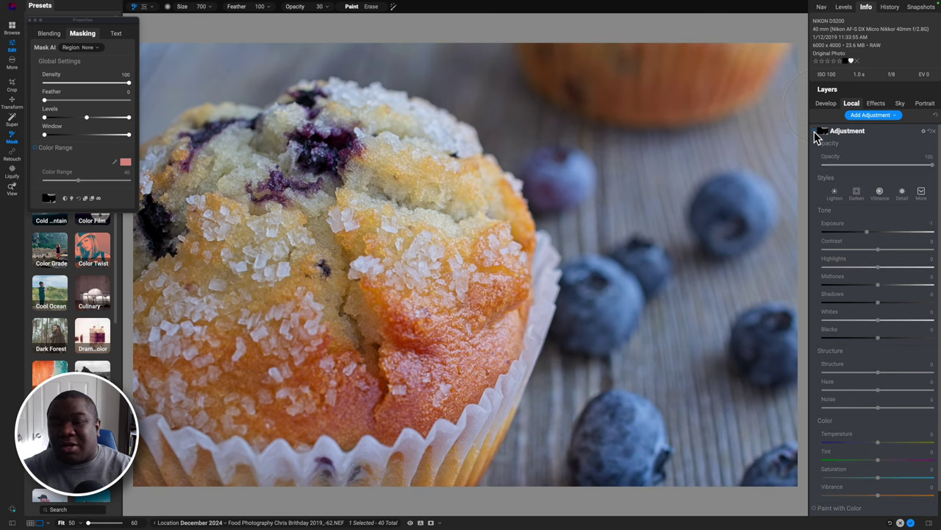
click(815, 133)
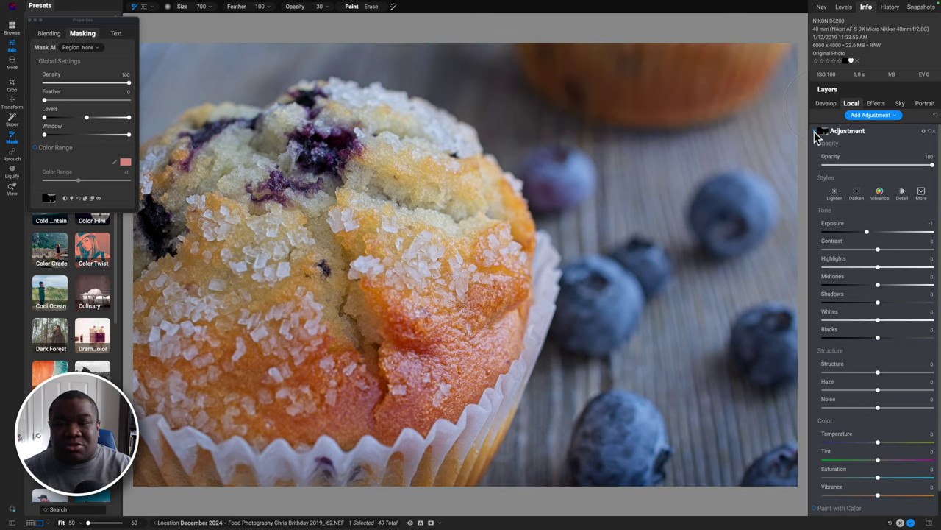
Step: Open the darkening adjustment's name for editing and confirm it, and add a second local adjustment with its exposure set to 0.45
double_click(847, 132)
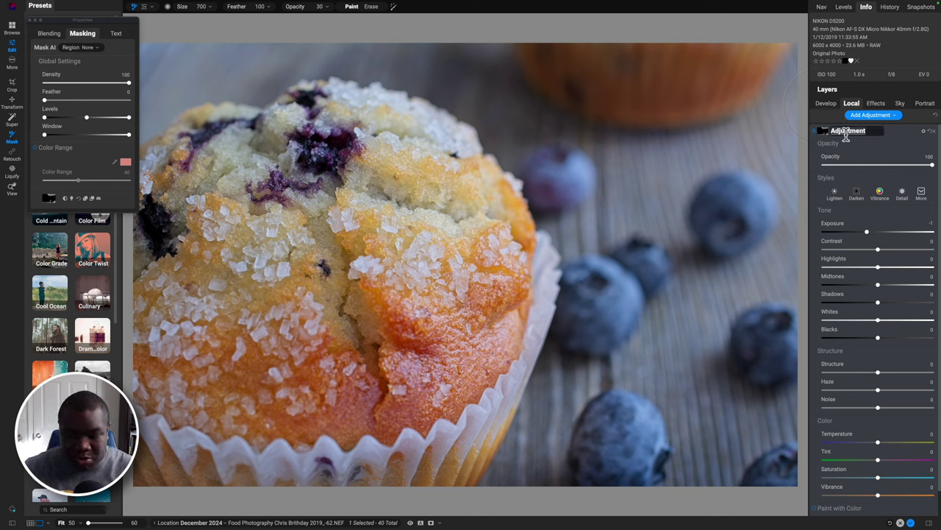
key(Return)
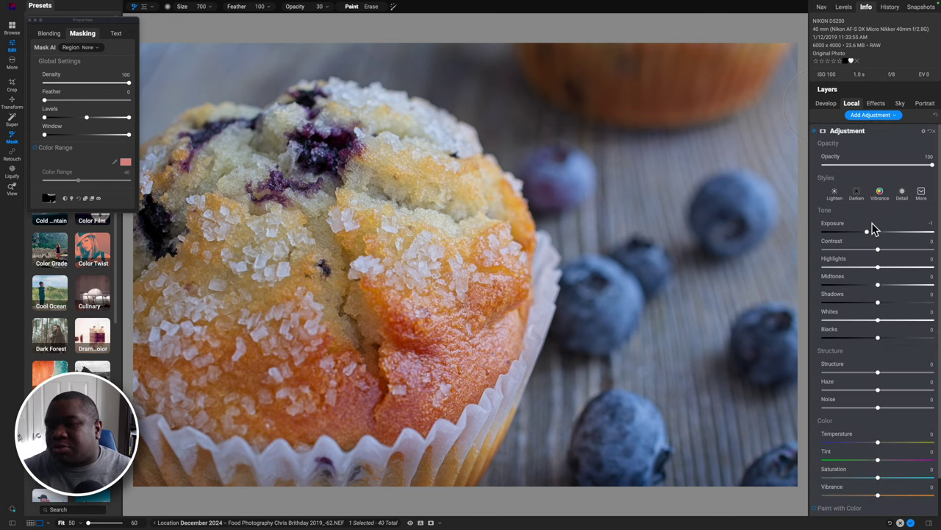
drag(867, 231, 883, 239)
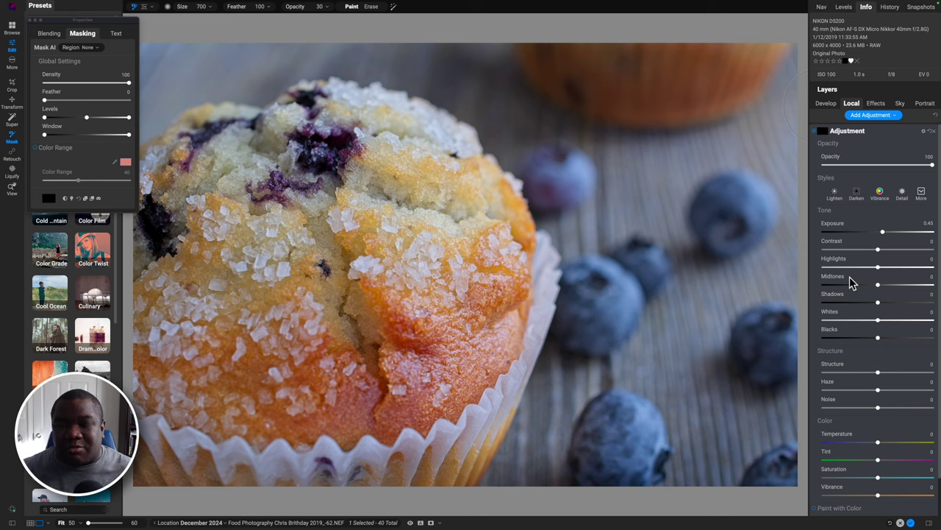
Step: Brush the lightening adjustment over the blueberries beside the muffin, using brush sizes from 200 to 350
key(bracketleft)
key(bracketleft)
key(bracketleft)
key(bracketleft)
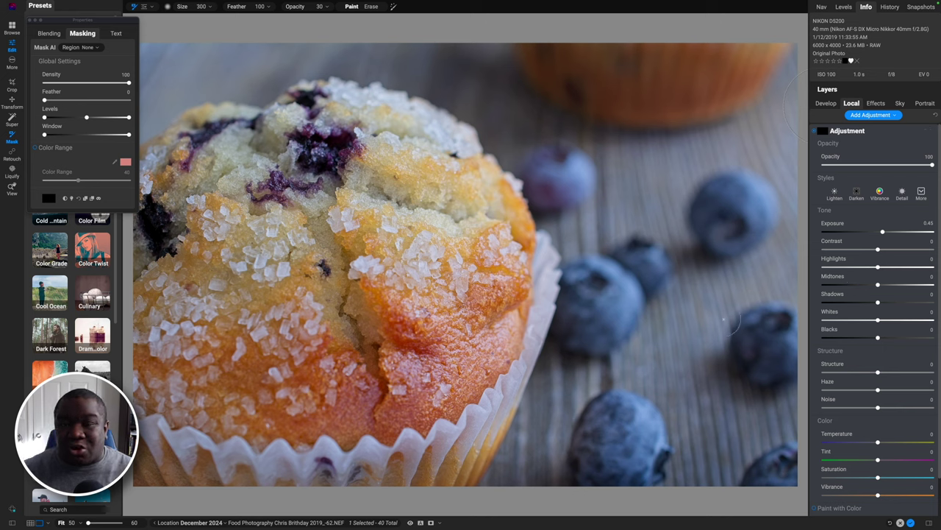
key(bracketleft)
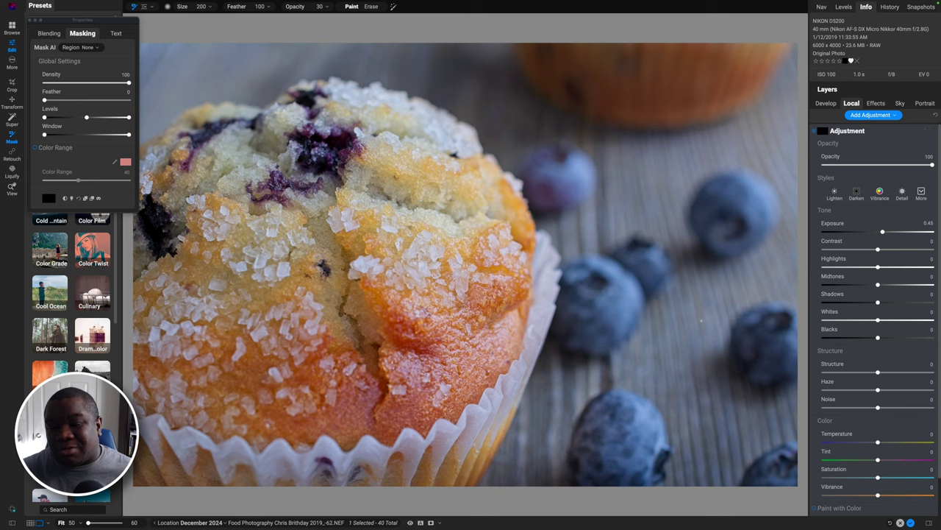
key(bracketleft)
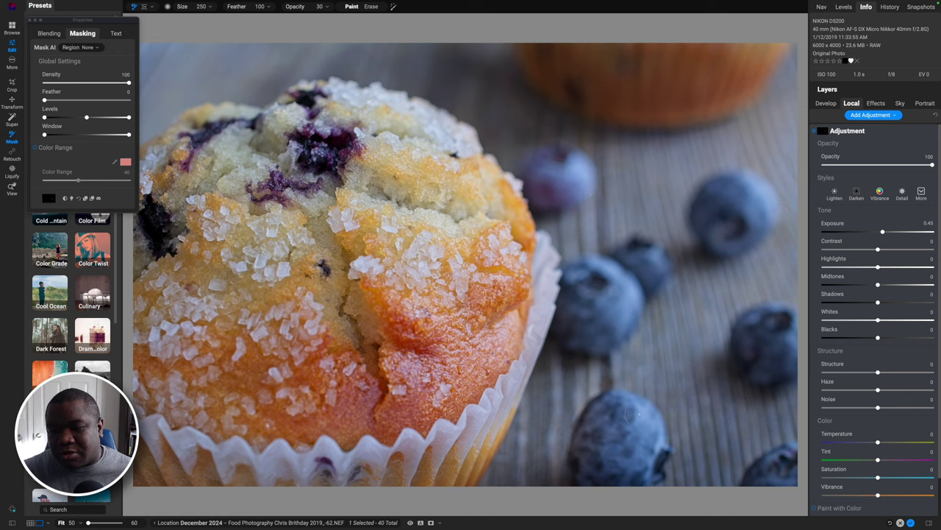
key(bracketright)
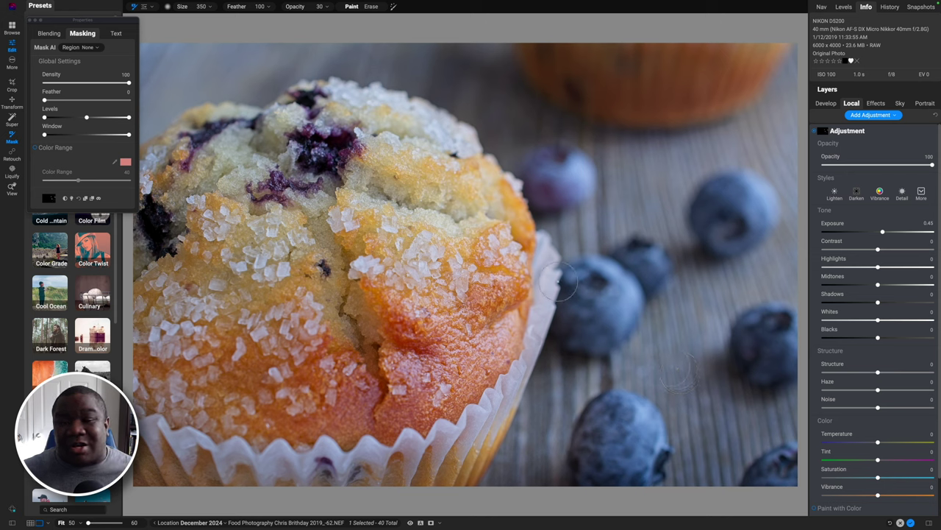
Step: Brush the lightening adjustment over the muffin's upper edge and sugar highlights, using brush sizes from 500 to 600
key(])
key(])
key(])
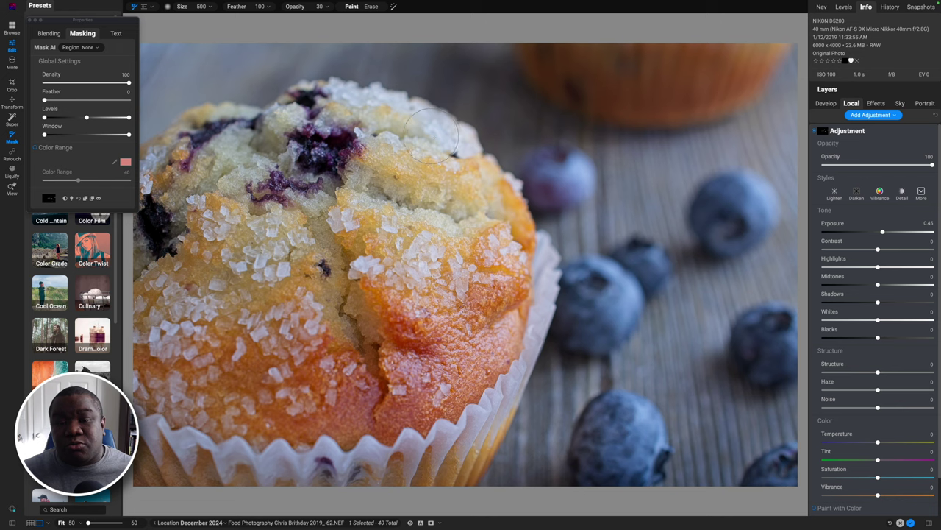
key(bracketleft)
key(bracketleft)
key(bracketright)
key(bracketright)
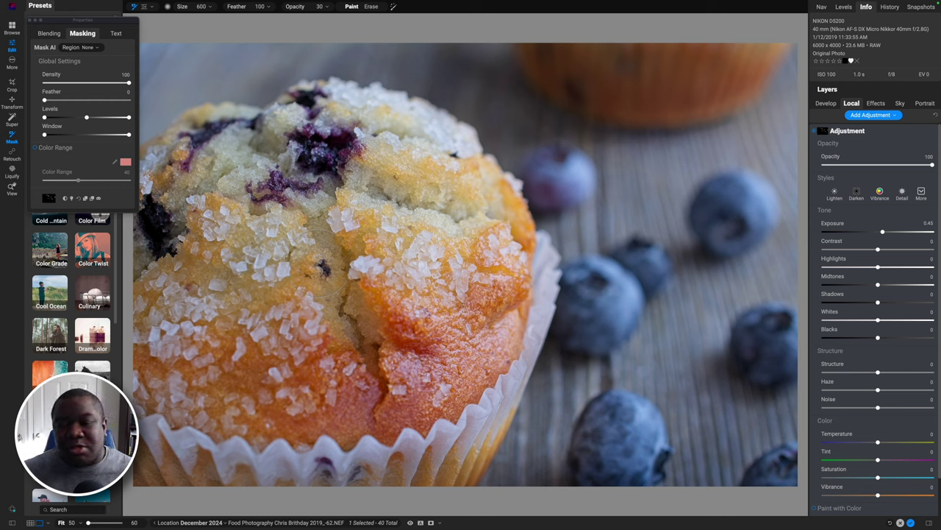
Step: Brush the lightening adjustment broadly over the muffin's body with the brush enlarged to 2500
key(bracketright)
key(bracketright)
key(bracketright)
key(bracketright)
key(bracketright)
key(bracketright)
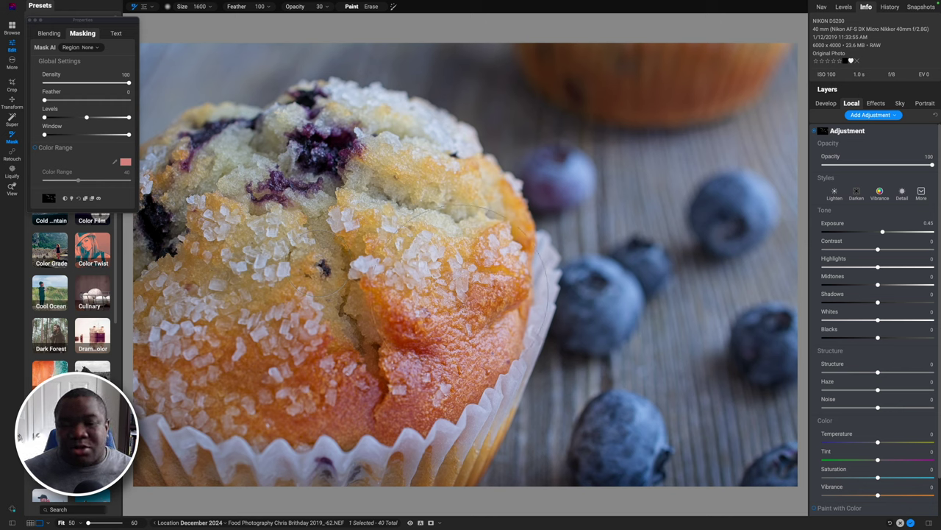
key(bracketright)
key(bracketright)
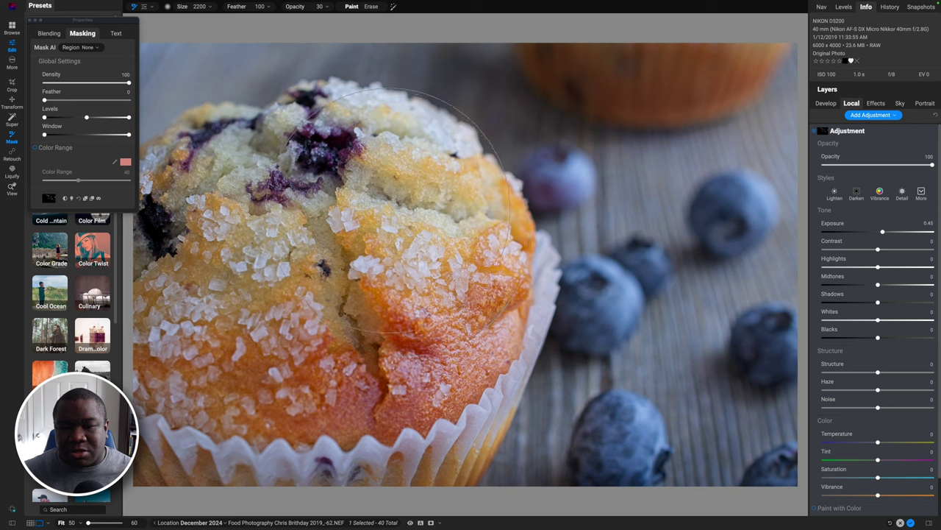
key(bracketright)
key(bracketright)
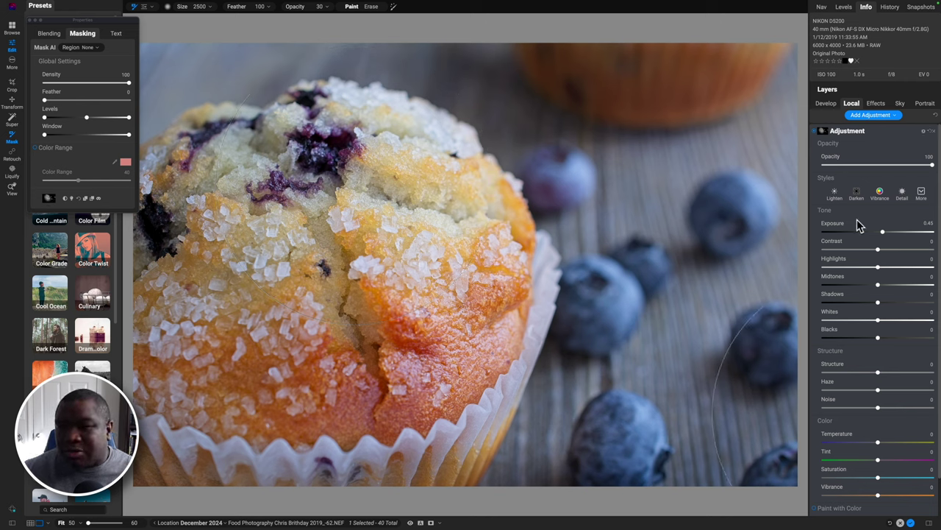
Step: Inspect the lightening adjustment's mask and compare the photo with and without the adjustment, leaving it switched on
key(slash)
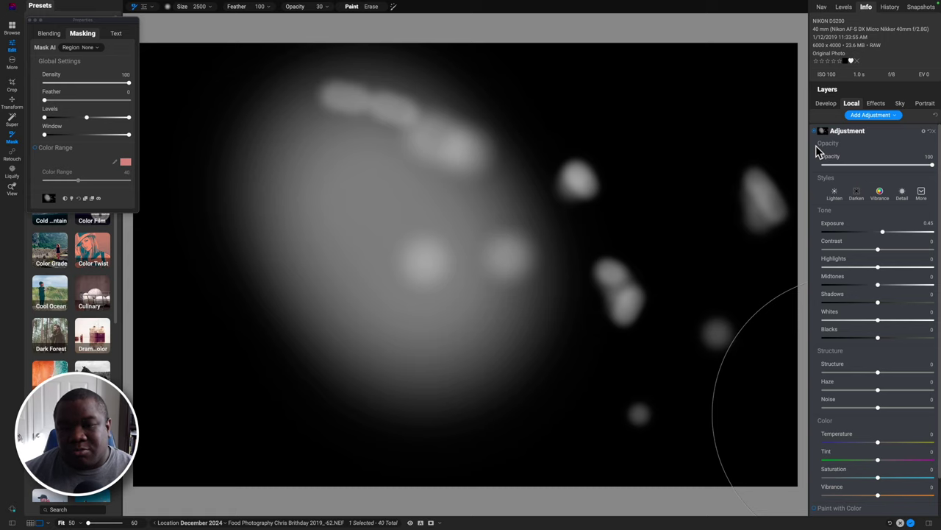
key(slash)
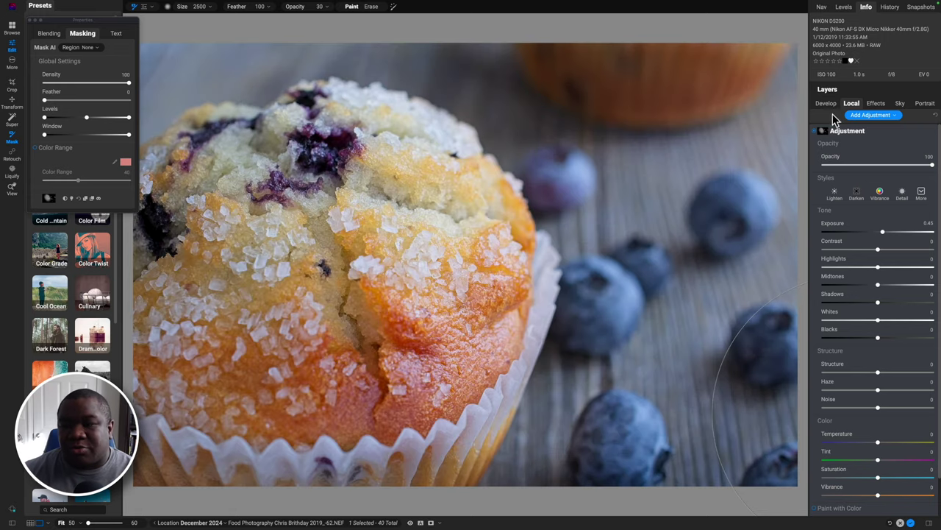
click(816, 132)
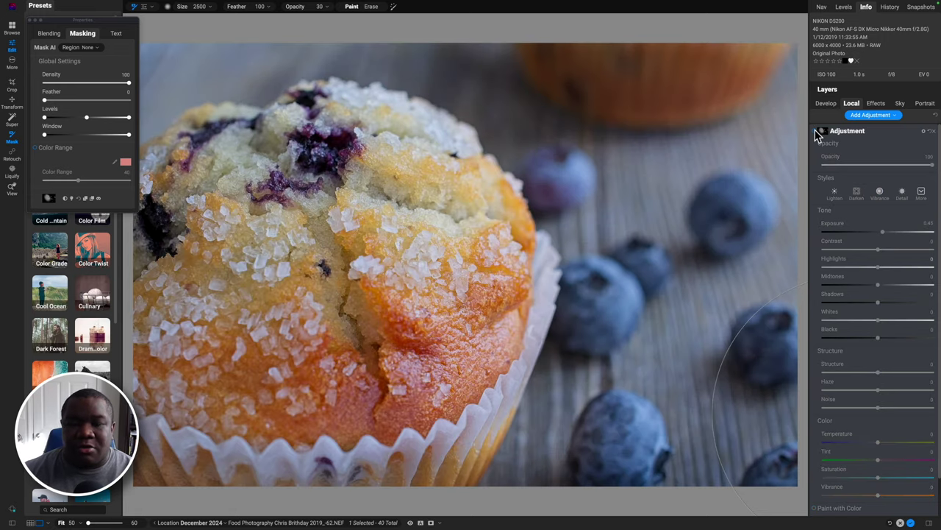
click(816, 133)
click(816, 132)
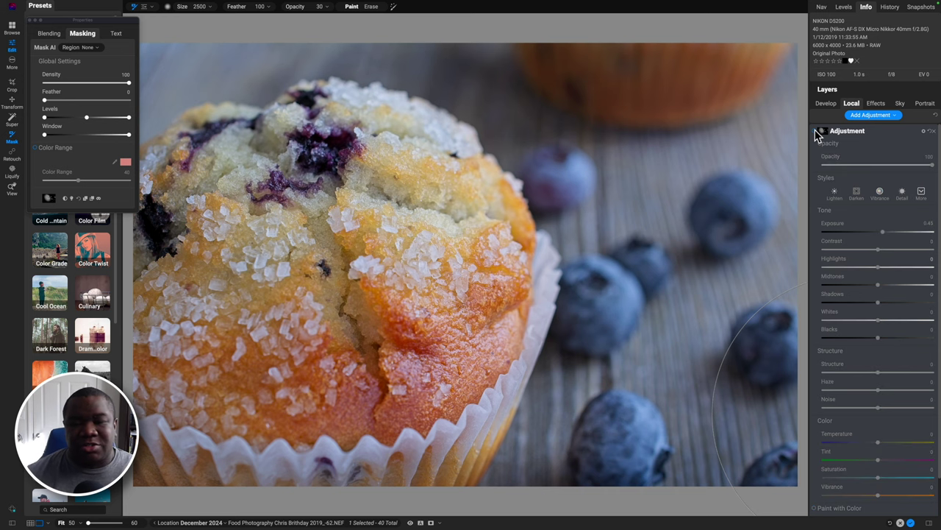
click(815, 132)
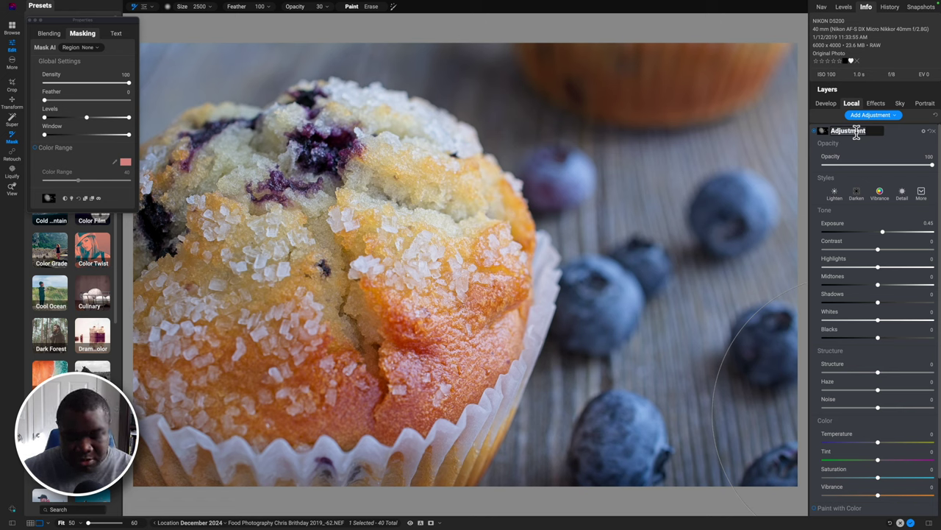
Step: Rename the lightening adjustment as Dodge 1
text(Dodge)
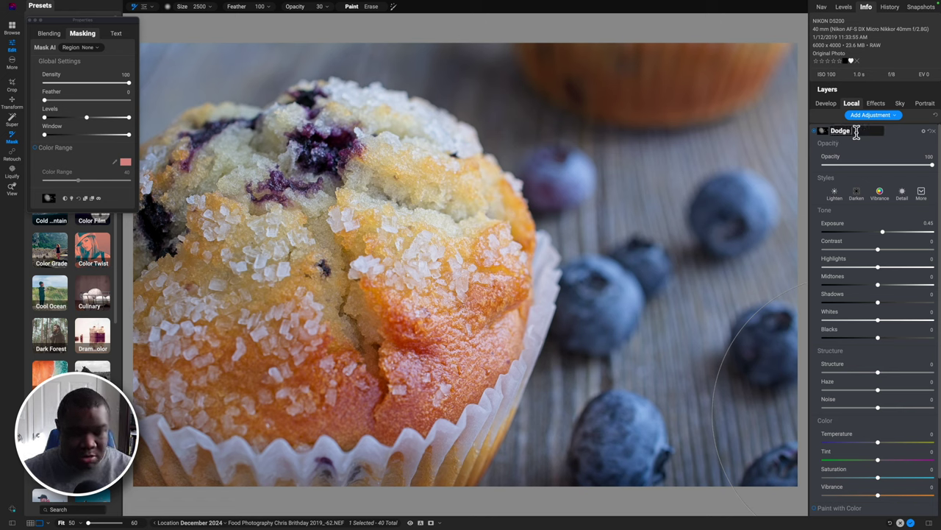
text( 1)
key(Return)
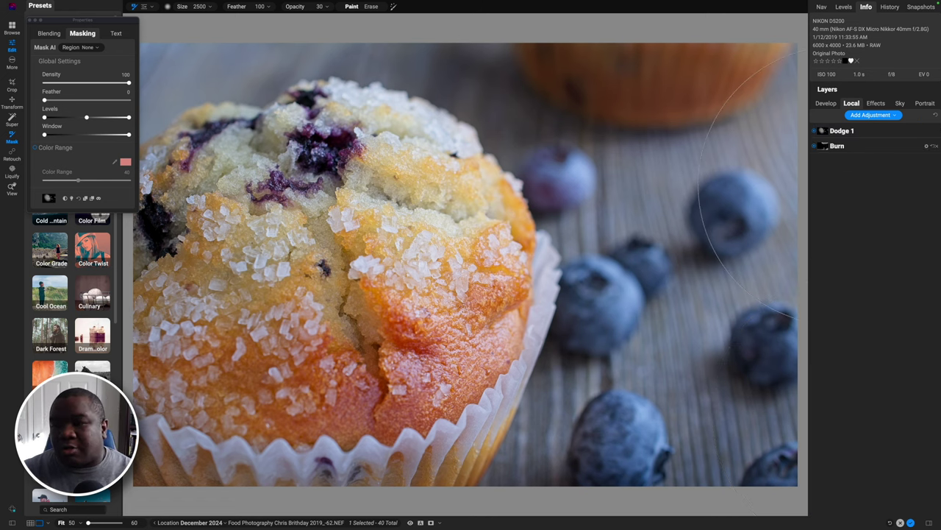
Step: Add another local adjustment with its exposure reset to 0 and brush it over the muffin at size 2500
click(872, 117)
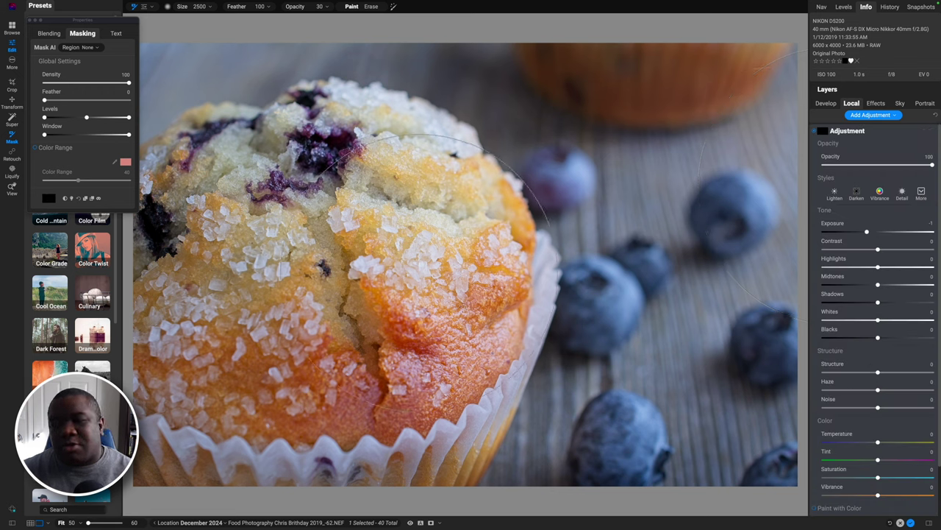
double_click(842, 232)
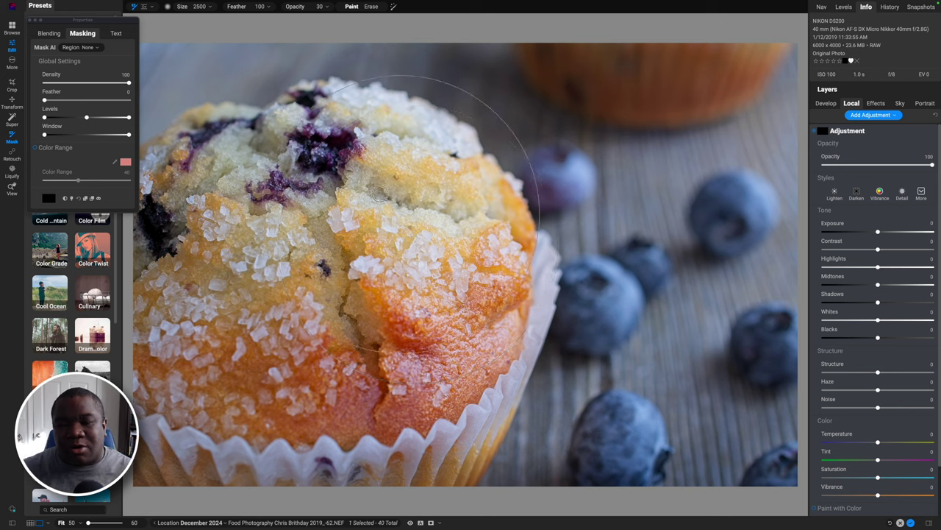
mouse_move(338, 155)
mouse_down()
mouse_move(379, 161)
mouse_move(397, 213)
mouse_move(412, 224)
mouse_move(353, 168)
mouse_move(368, 139)
mouse_move(357, 122)
mouse_up()
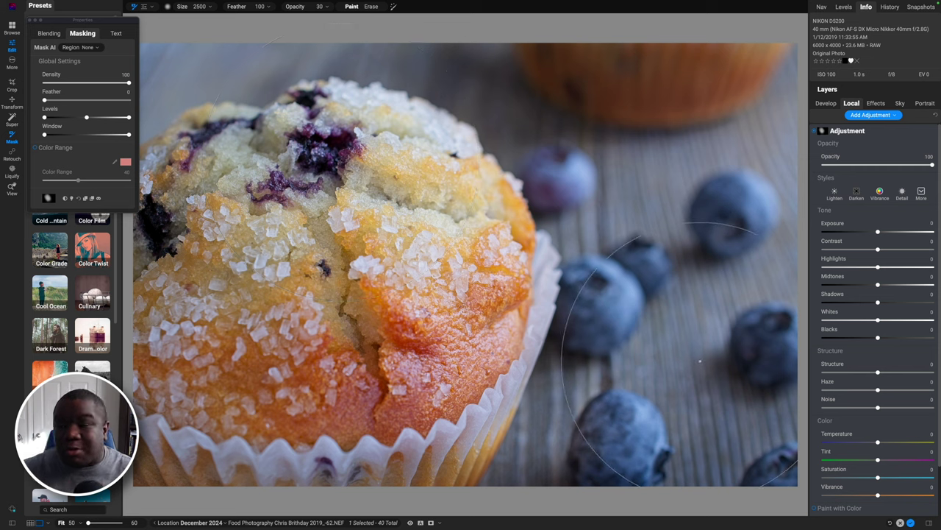
Step: Set the new adjustment's structure to 51, and try blacks -29, contrast 27, exposure 0.3, midtones 14 and shadows 9
drag(878, 337, 905, 377)
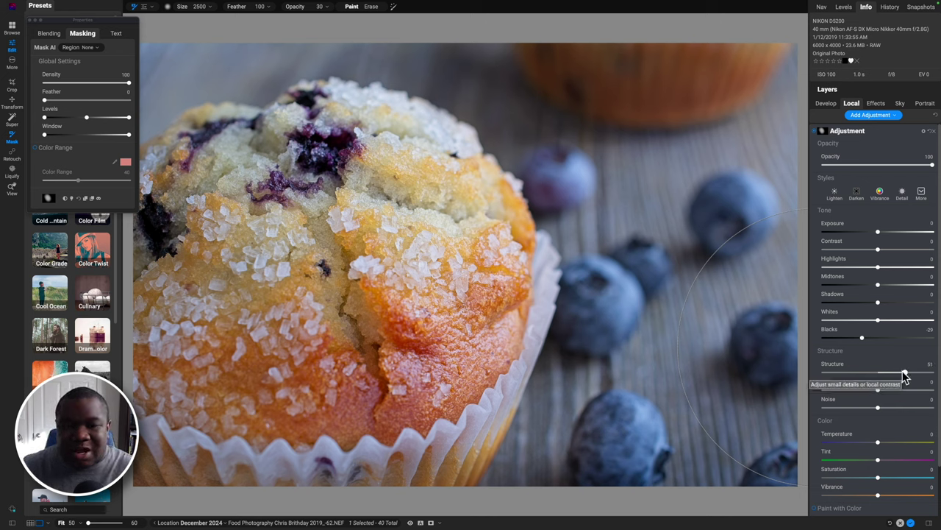
drag(881, 253, 894, 253)
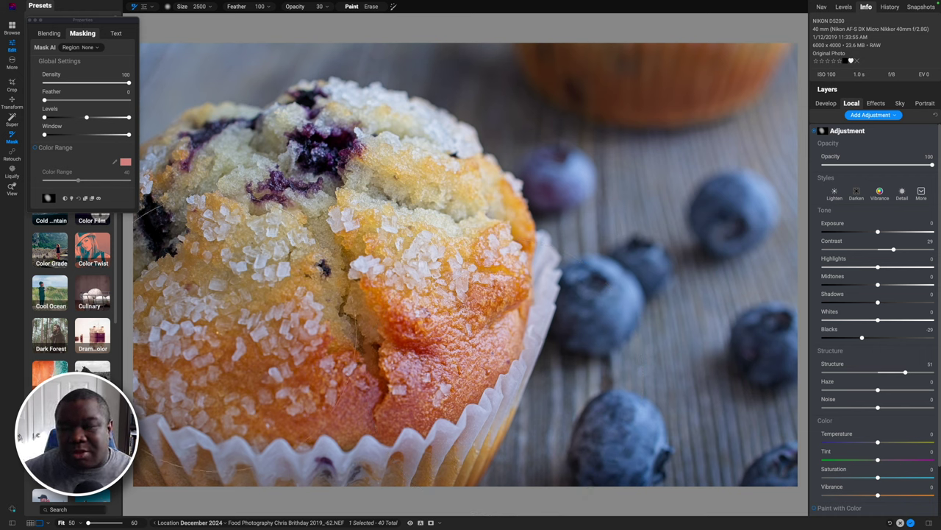
double_click(836, 241)
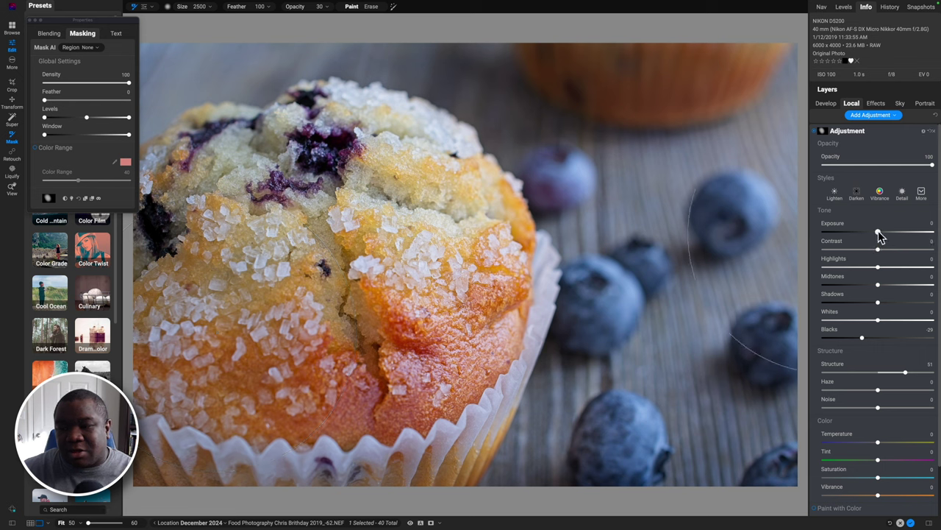
mouse_move(879, 249)
mouse_down()
mouse_move(894, 252)
mouse_move(878, 232)
mouse_up()
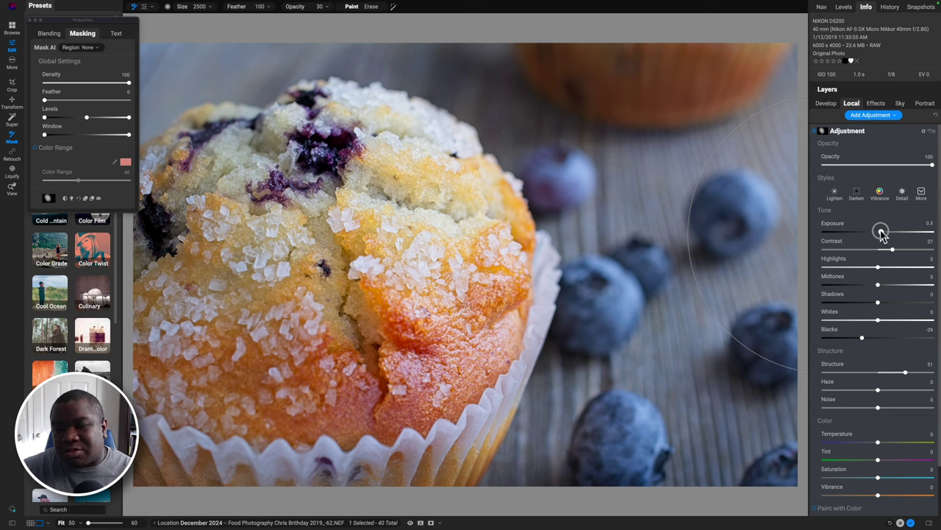
drag(879, 289, 884, 308)
Step: Reset the adjustment's contrast, blacks, midtones and shadows to 0, and set exposure to 0.2 and highlights to 5
double_click(835, 247)
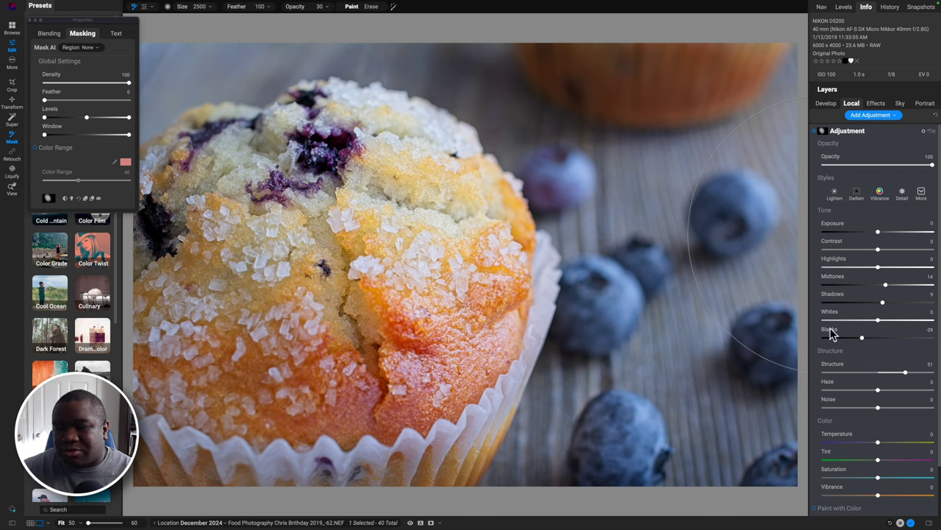
double_click(831, 331)
double_click(833, 287)
double_click(825, 296)
drag(878, 232, 881, 232)
drag(878, 266, 880, 267)
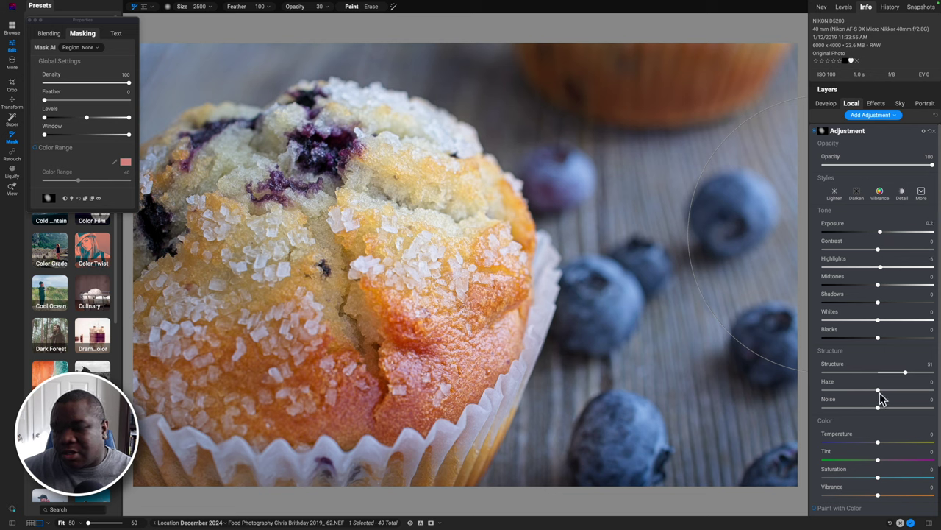
Step: Compare the photo with and without the new adjustment, and compare the whole edit with the original photo
click(815, 131)
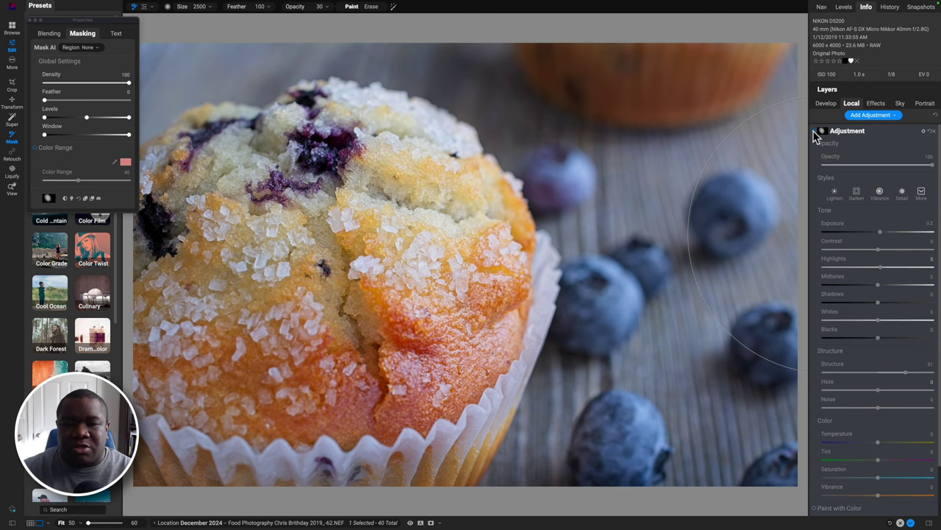
click(814, 131)
click(814, 131)
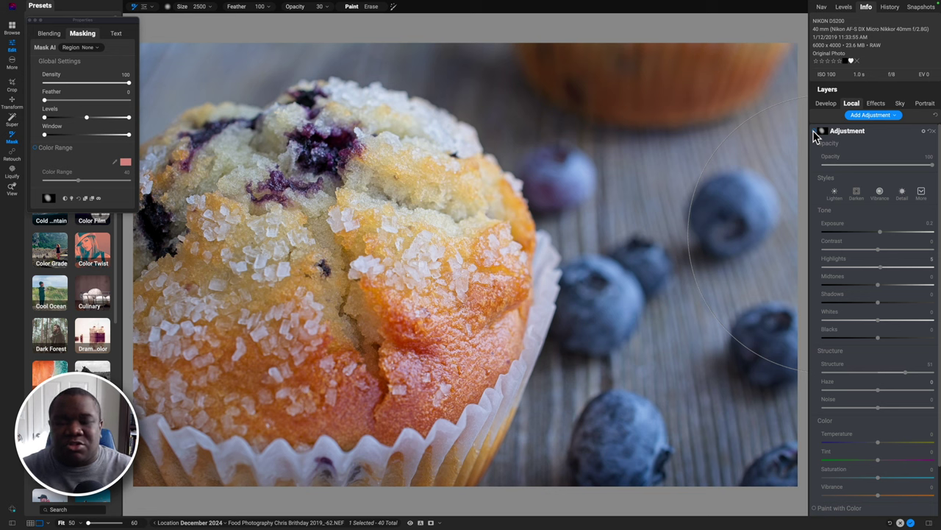
click(814, 131)
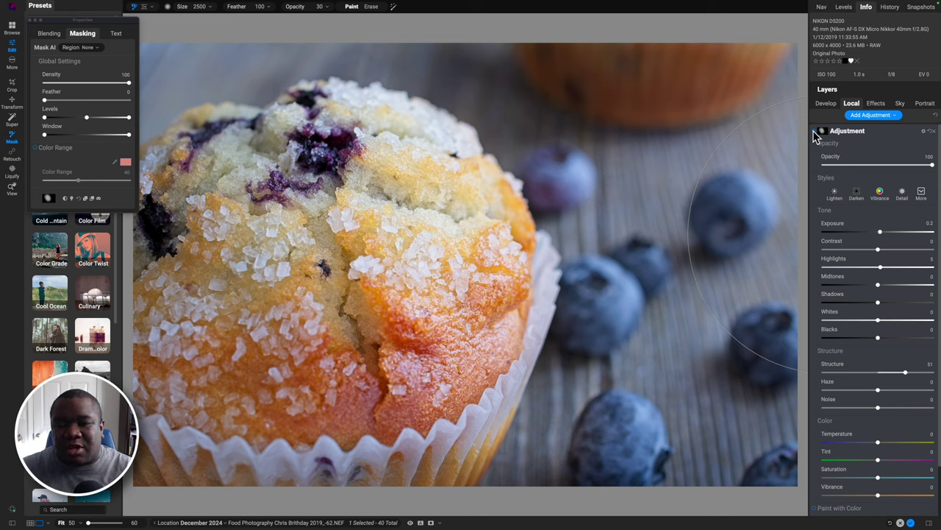
key(backslash)
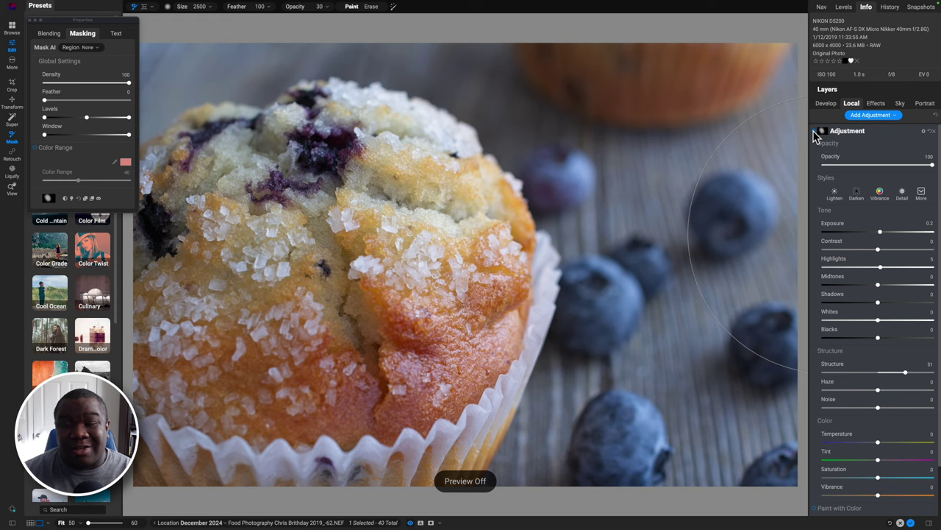
key(backslash)
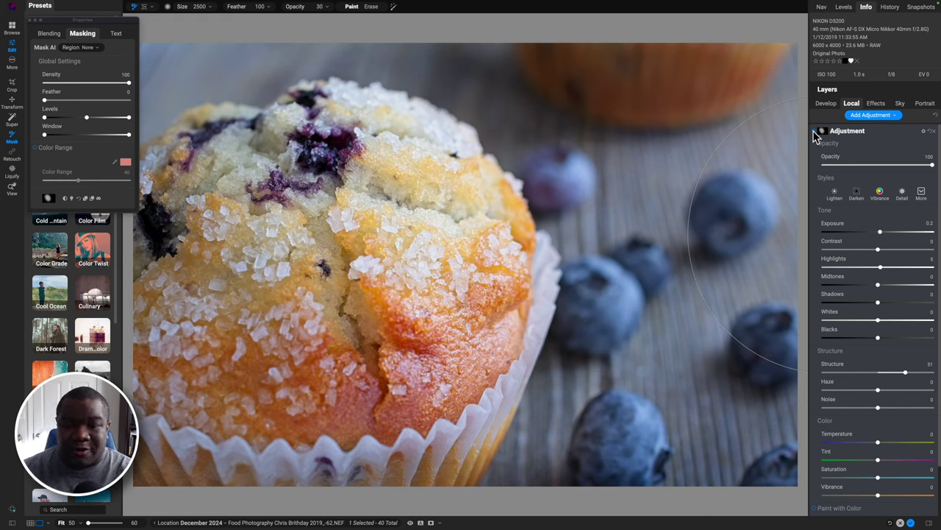
click(814, 132)
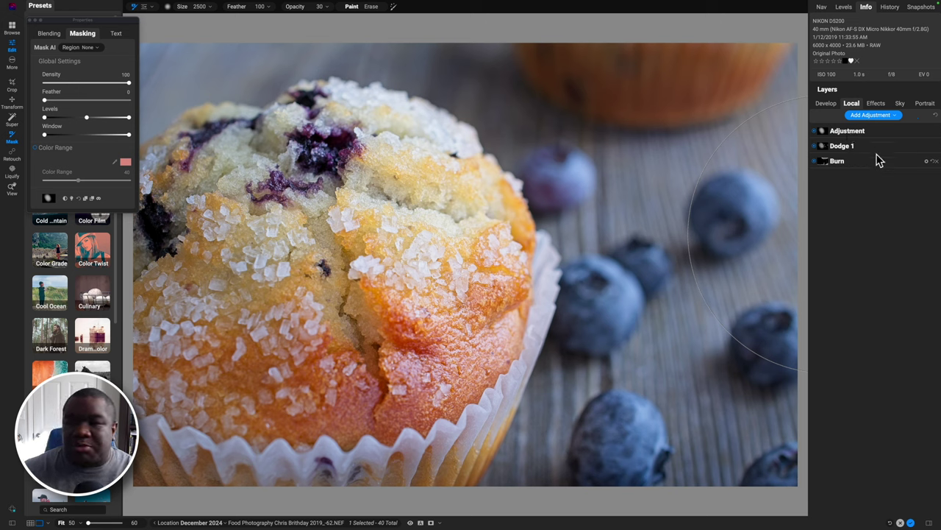
Step: Add a Lens Blur filter and mask it off the muffin with the Vignette gradient preset, moved, tilted and resized around the muffin
click(884, 104)
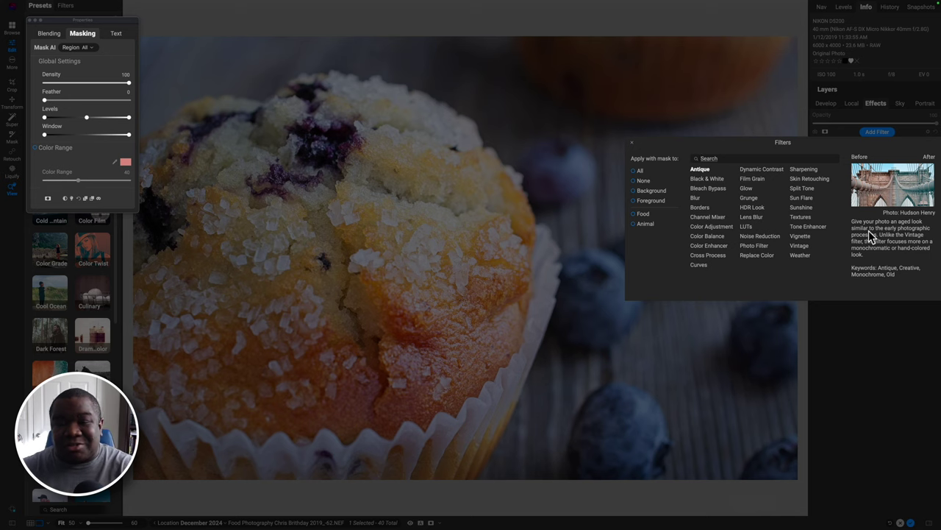
click(748, 218)
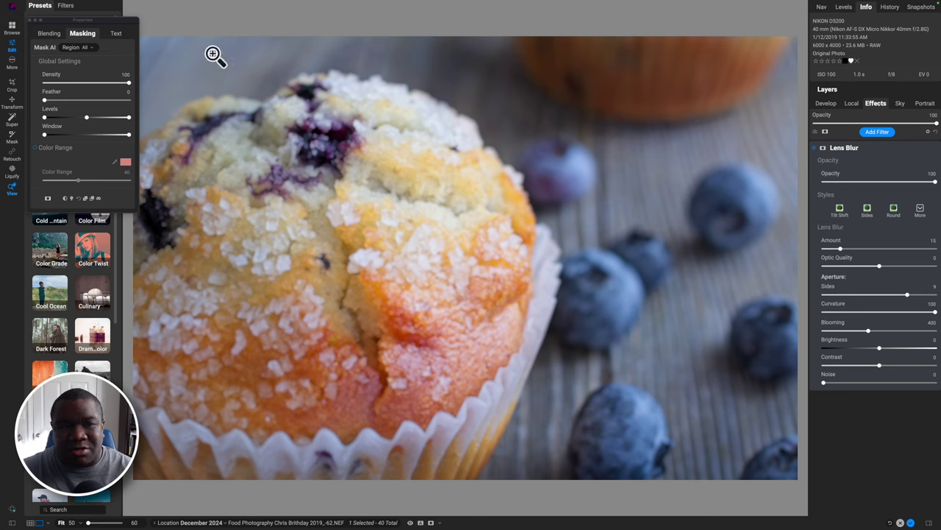
key(m)
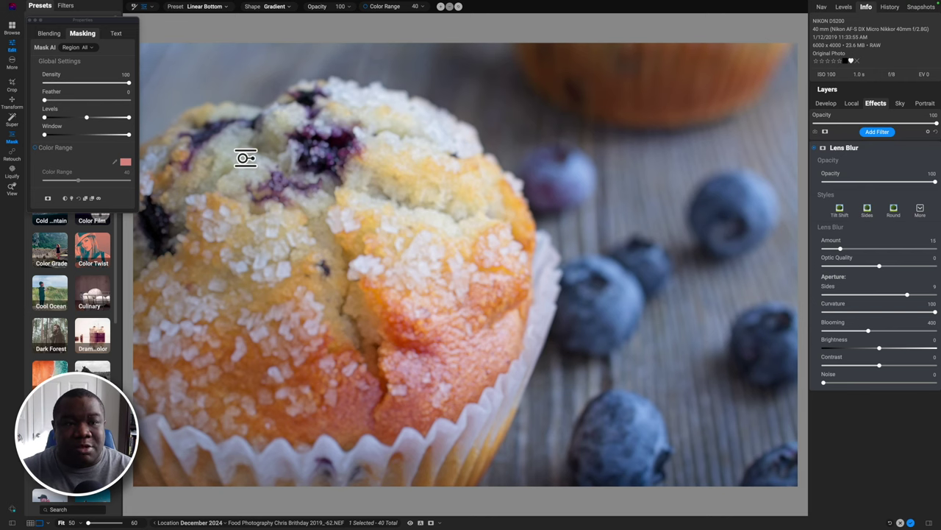
click(208, 6)
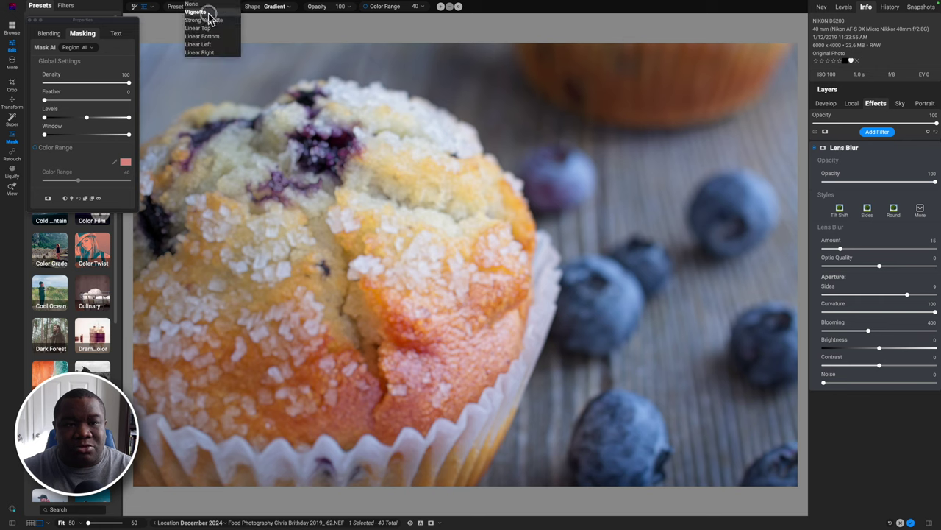
click(206, 12)
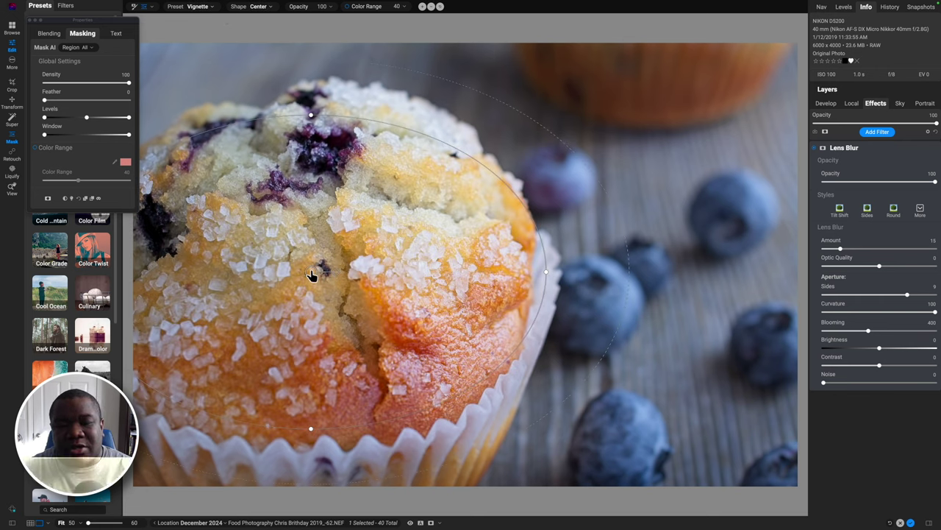
drag(341, 275, 311, 269)
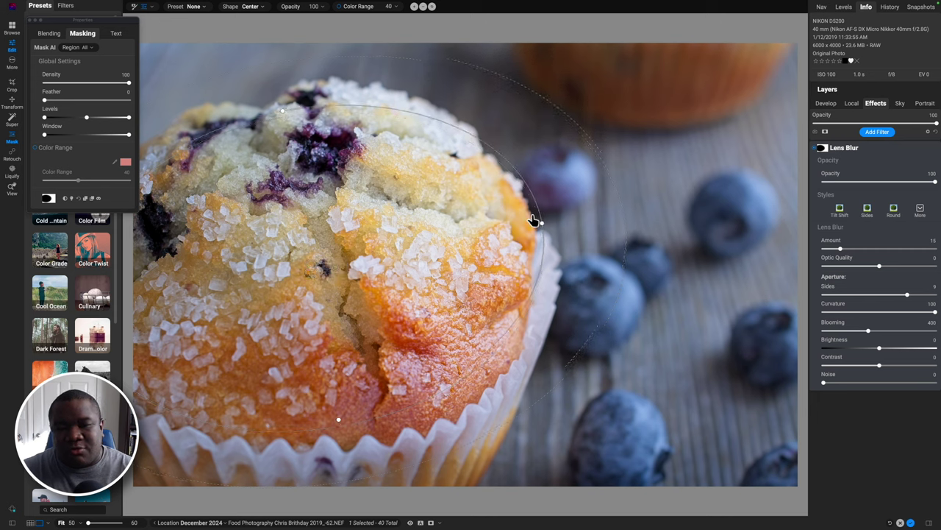
drag(536, 222, 525, 226)
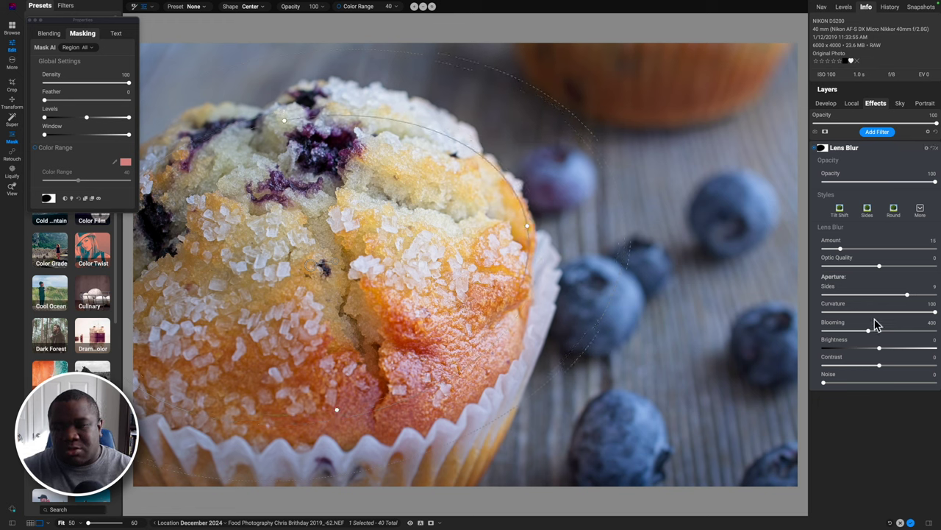
Step: Set the Lens Blur amount to 51 and compare the photo with and without the filter
click(819, 148)
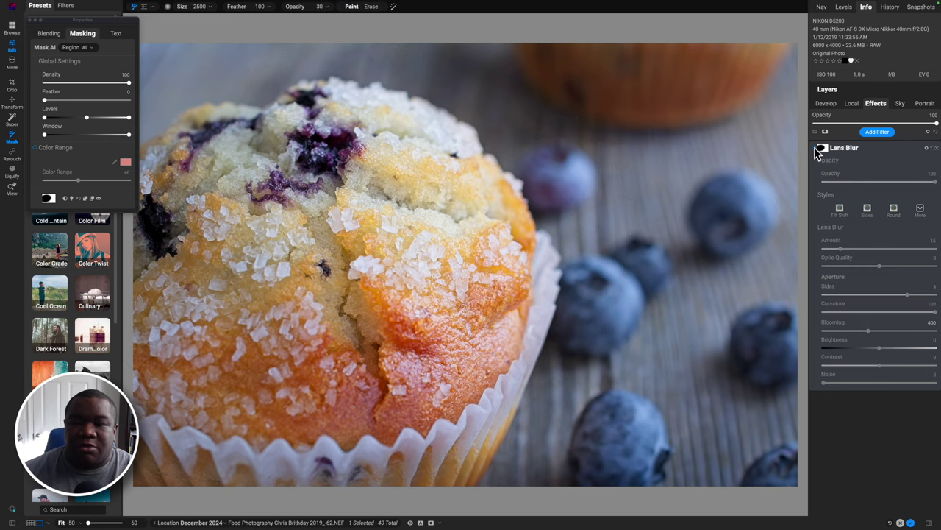
click(819, 148)
click(819, 149)
click(817, 147)
drag(844, 252, 879, 249)
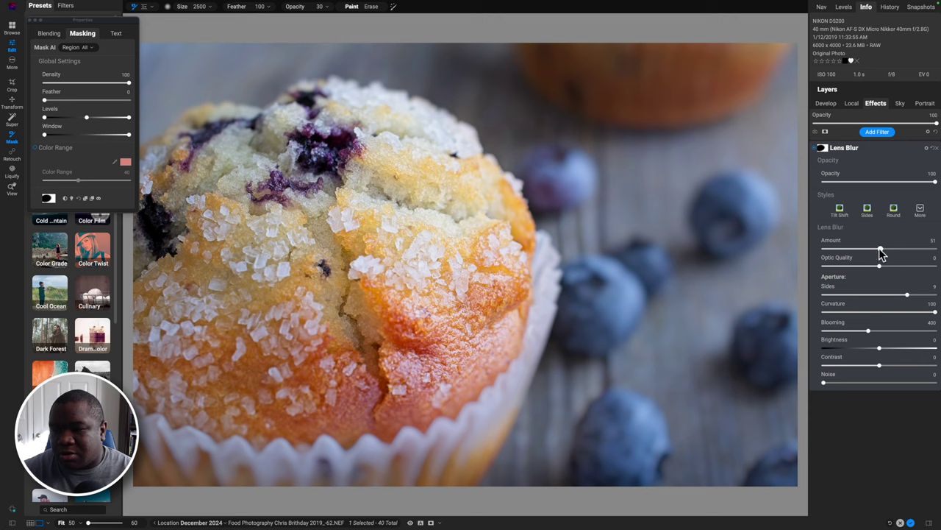
click(817, 149)
click(817, 149)
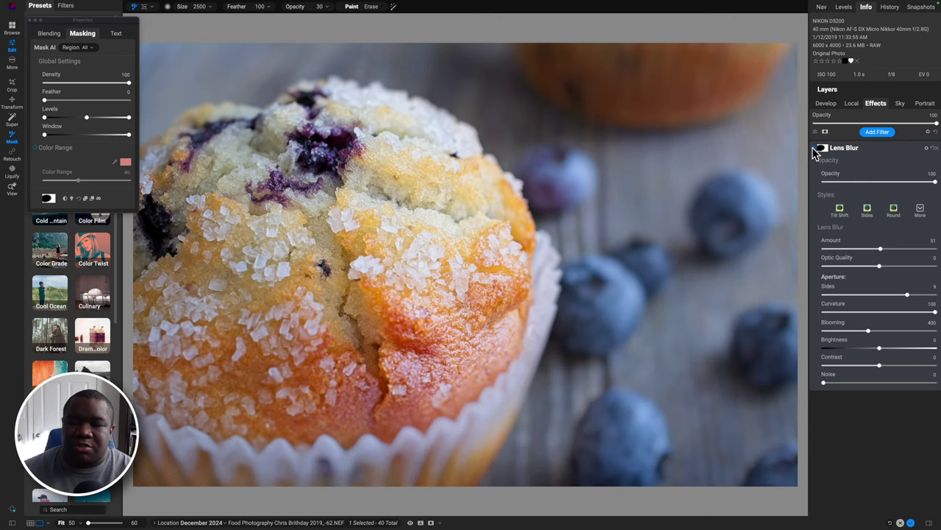
click(816, 150)
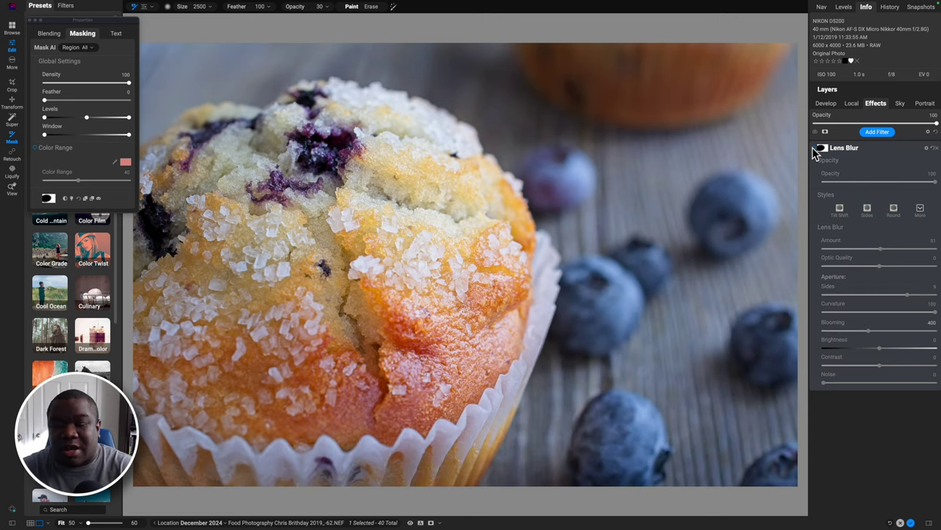
click(817, 149)
Step: Enlarge the Lens Blur mask's gradient around the muffin and set the filter's brightness to -16
key(shift+b)
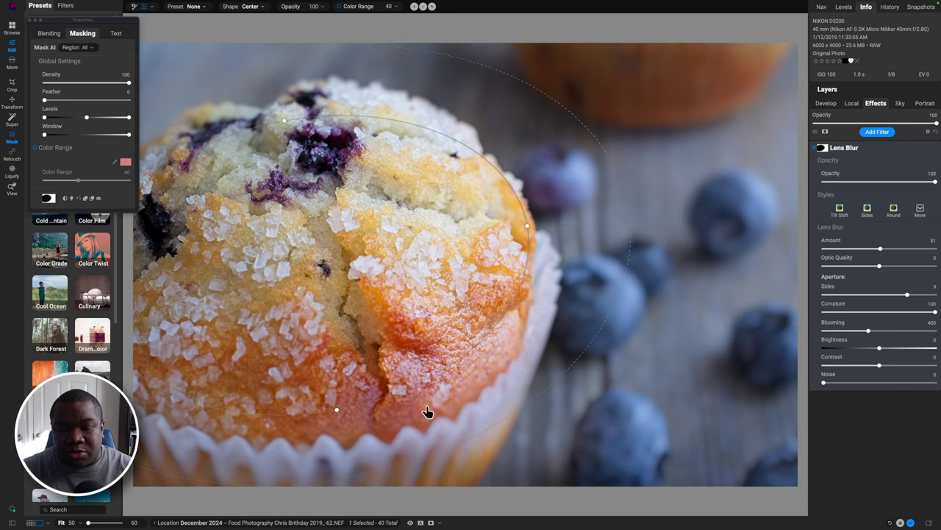
drag(427, 383, 437, 389)
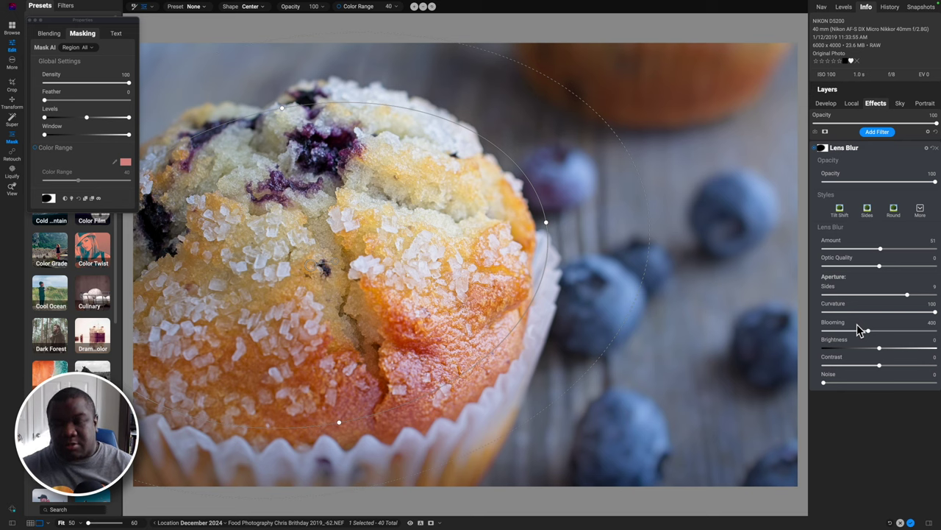
key(b)
click(815, 150)
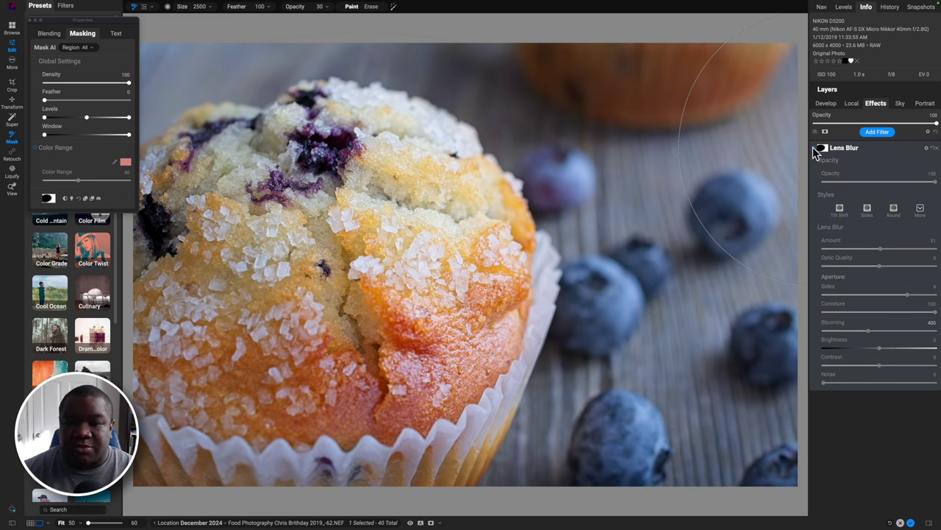
click(815, 149)
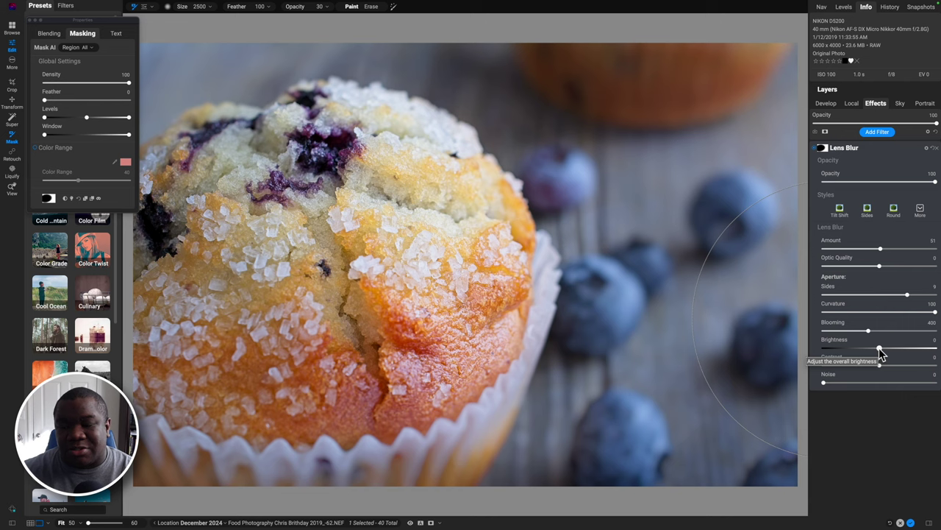
drag(881, 354, 862, 352)
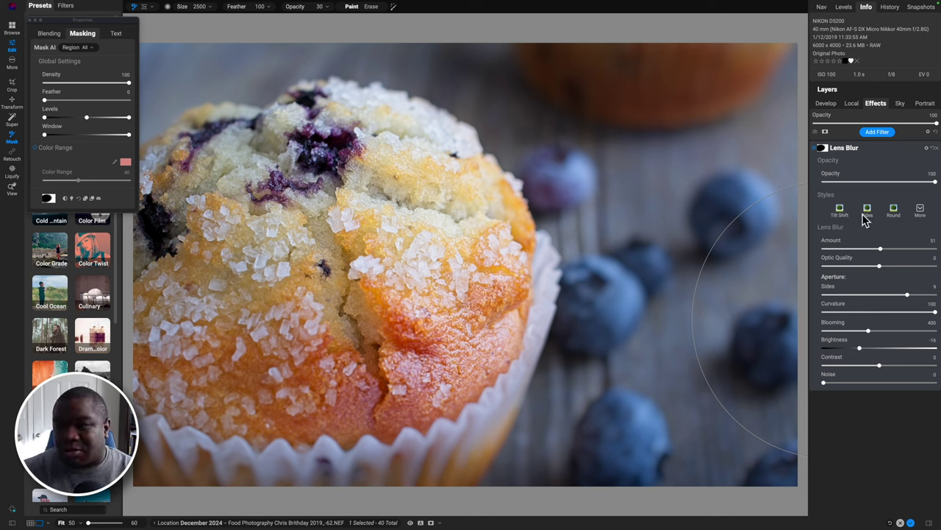
click(848, 151)
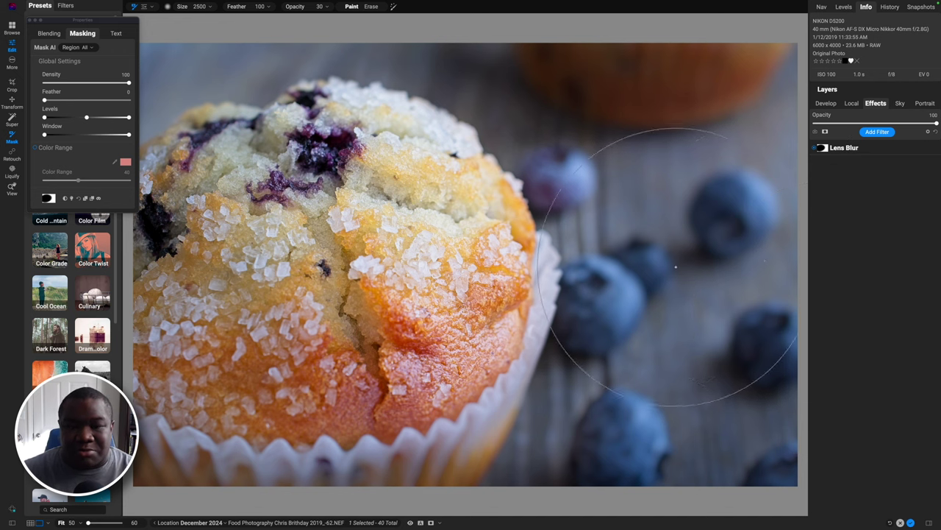
Step: Add a Curves filter and darken the combined channel with points at In 160, Out 145 and In 71, Out 57
click(877, 132)
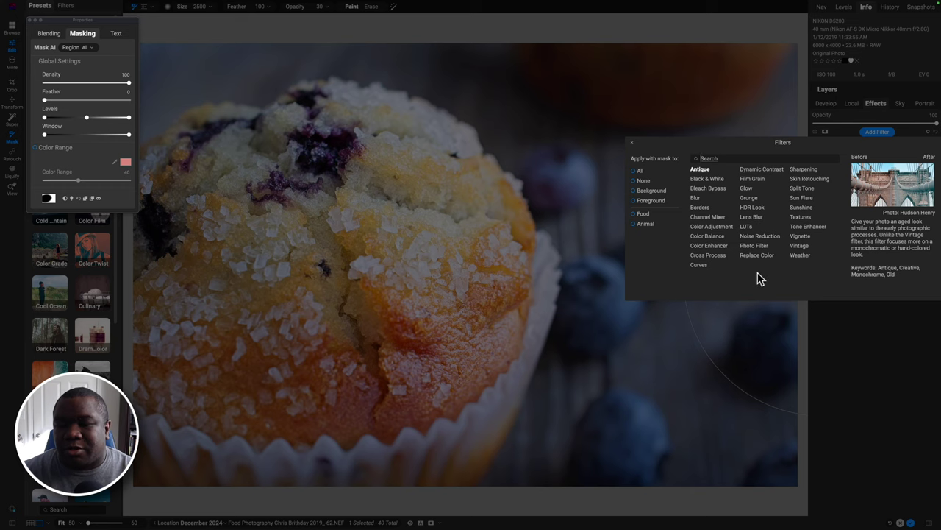
click(701, 267)
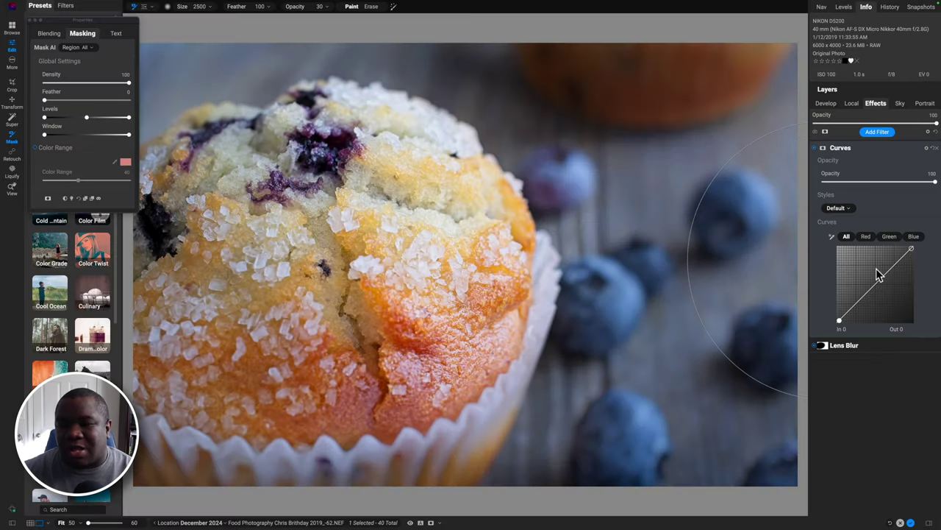
drag(874, 285, 888, 277)
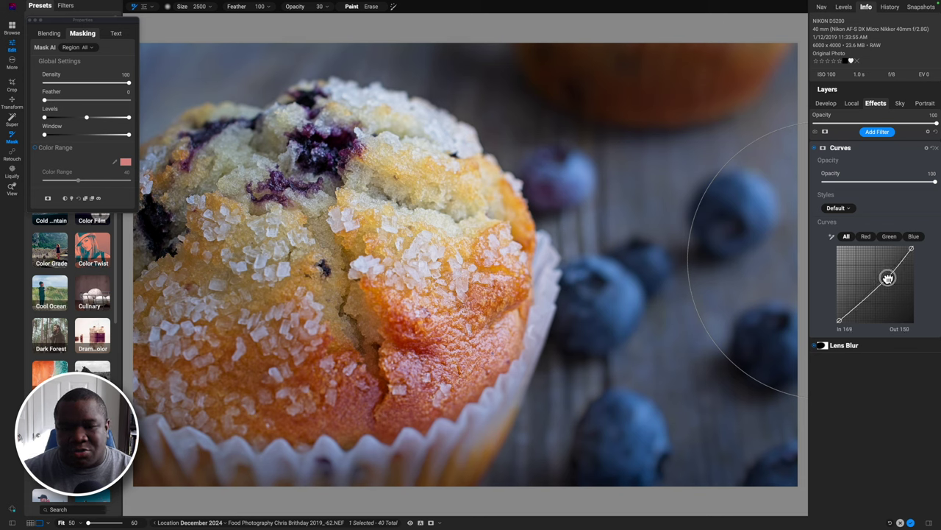
drag(888, 278, 885, 279)
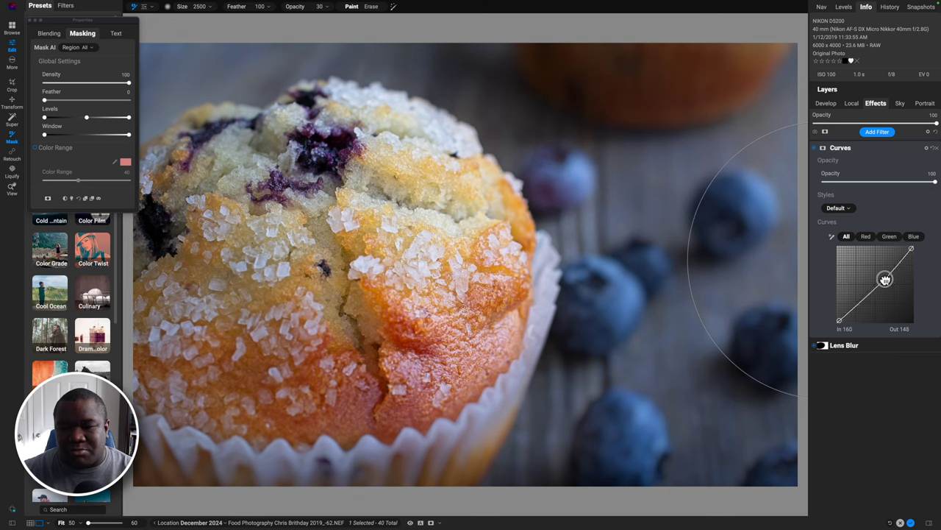
click(858, 307)
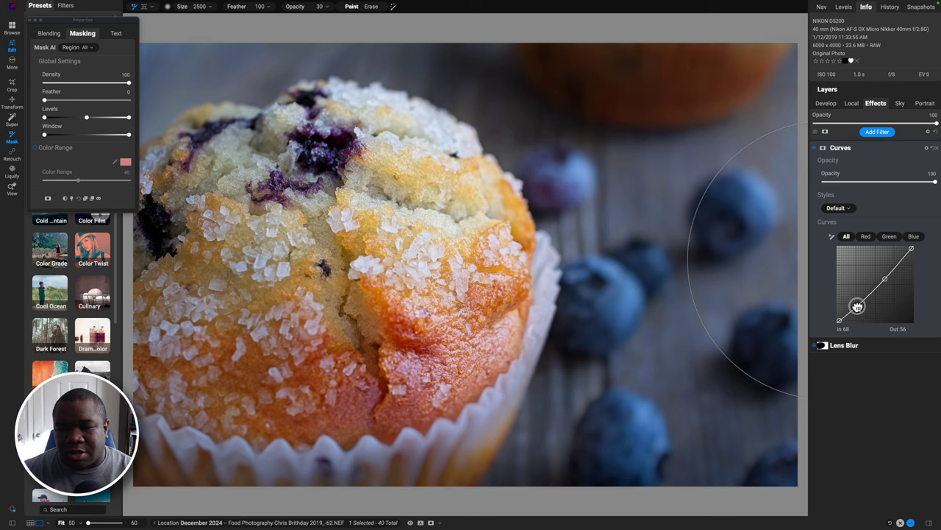
drag(857, 307, 858, 307)
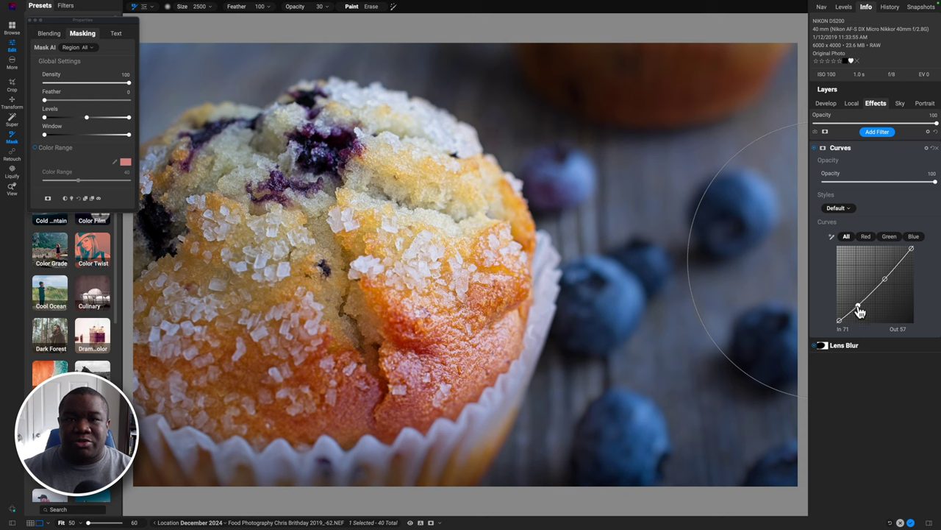
Step: Set the Curves filter's blend mode to Luminosity and compare the photo with and without it
click(928, 149)
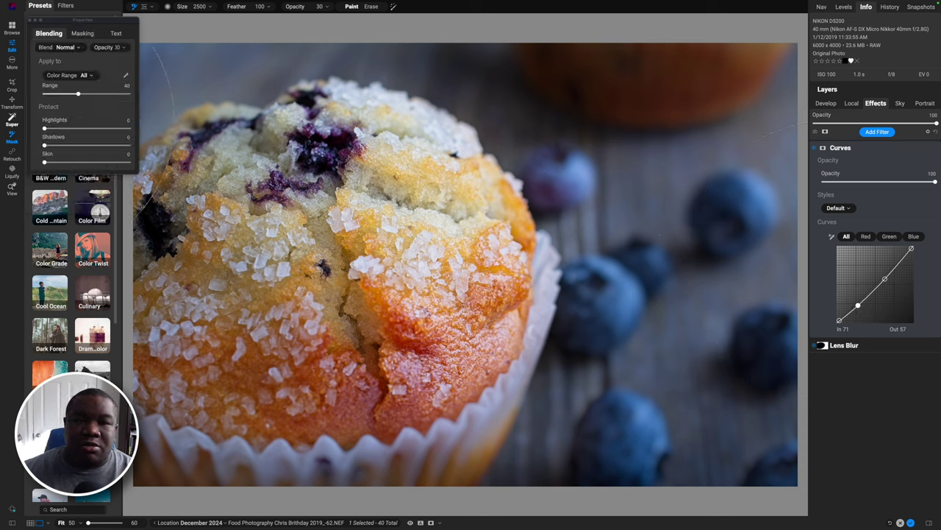
click(70, 47)
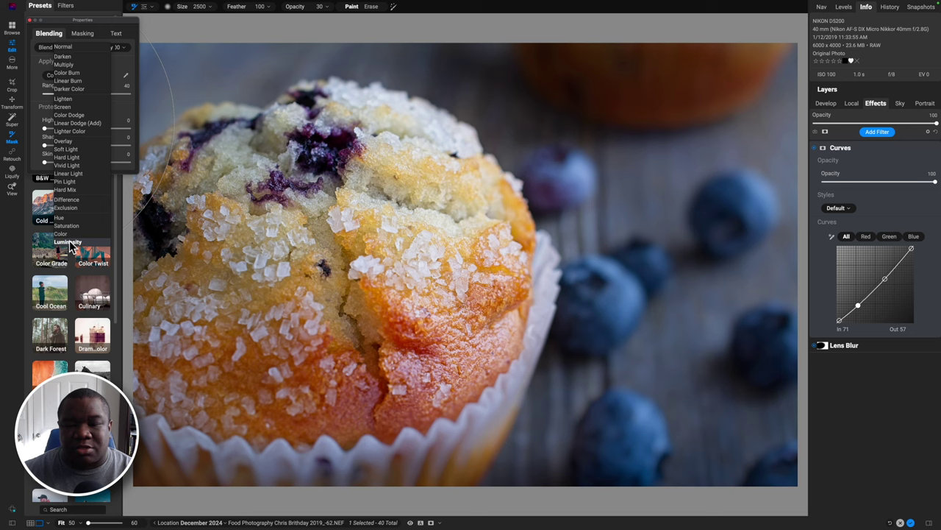
click(68, 241)
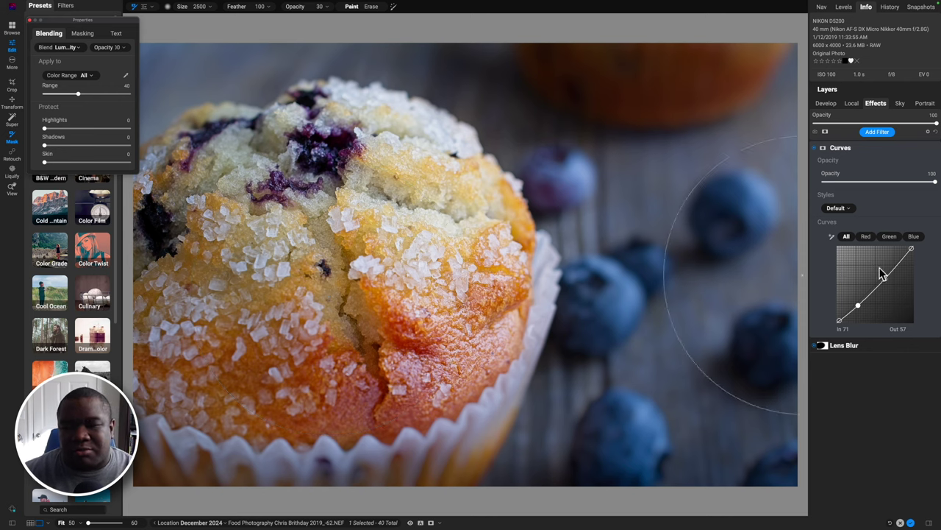
click(813, 147)
click(813, 147)
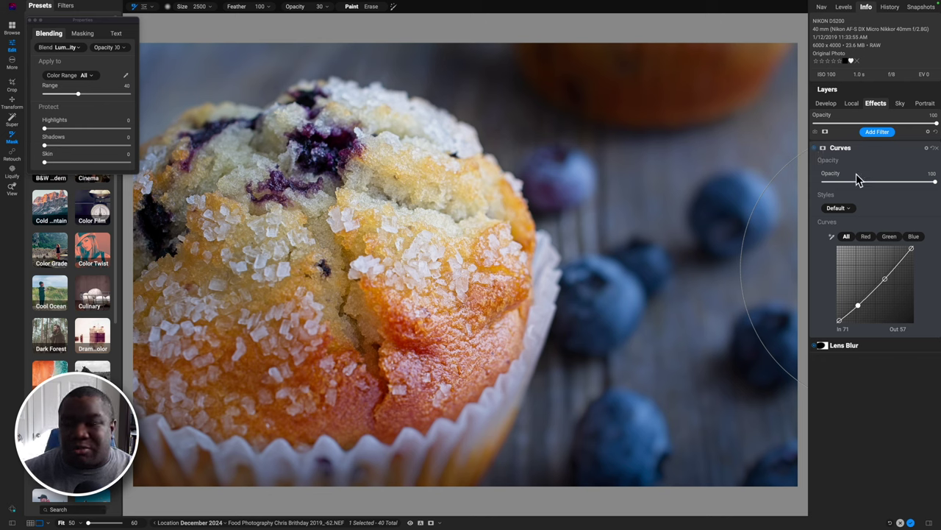
Step: Set the Curves filter's opacity to 58 and turn the filter off
drag(937, 184, 892, 185)
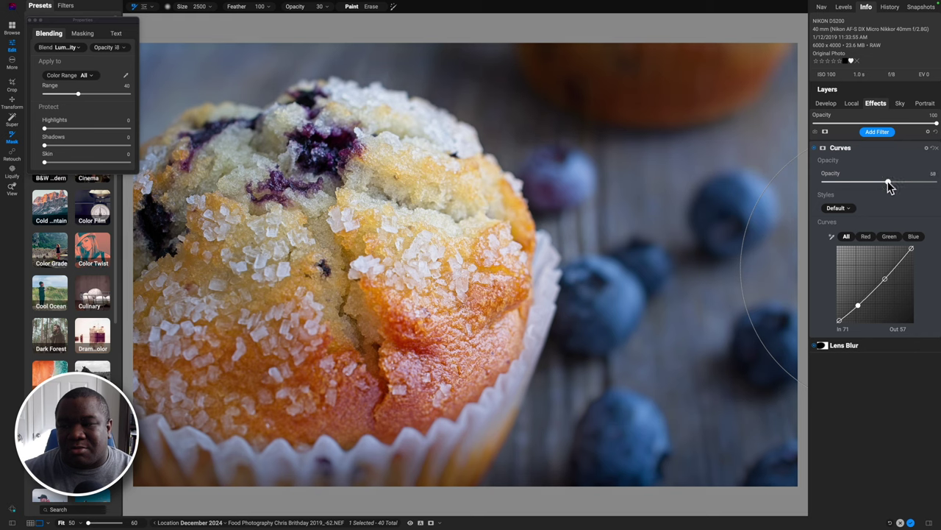
click(862, 151)
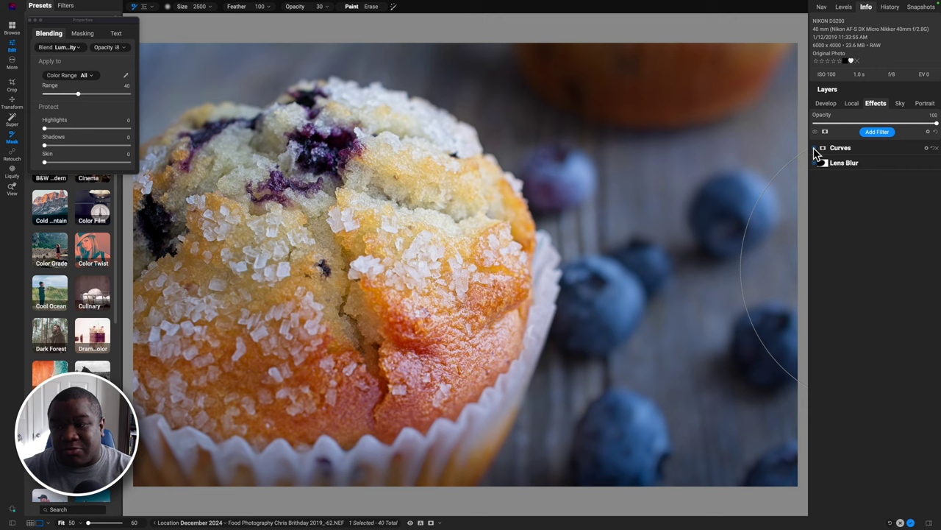
click(816, 151)
Step: Add a second Curves filter, pull its Blue curve down in the highlights, and anchor the shadows at In 72, Out 72
click(883, 134)
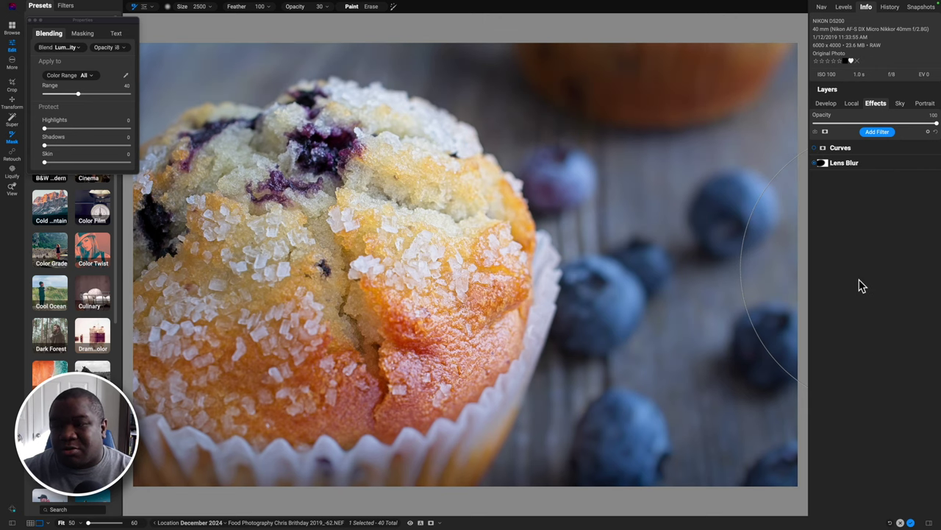
click(699, 264)
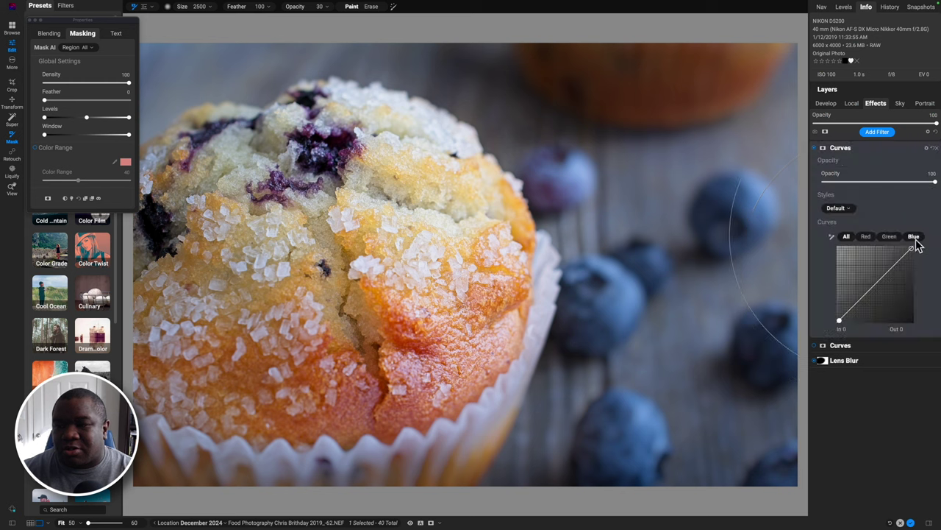
click(915, 237)
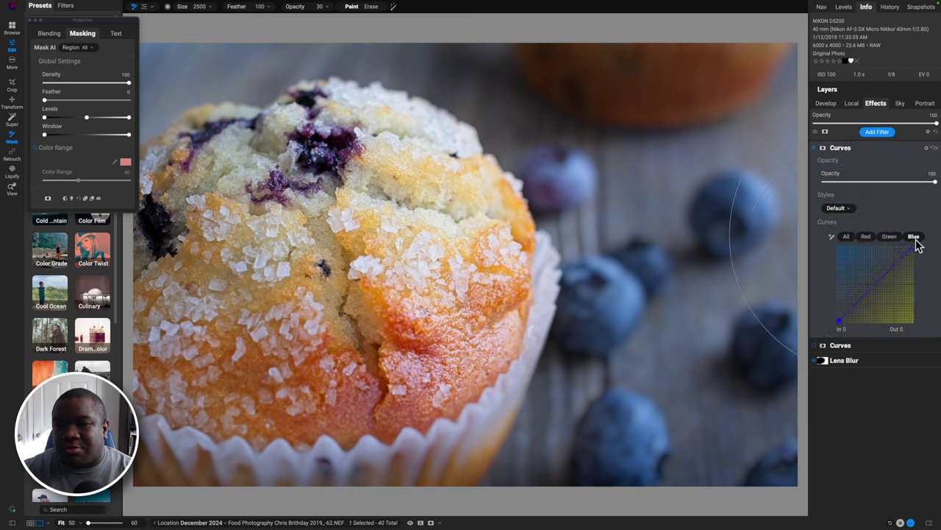
click(884, 275)
mouse_move(884, 274)
mouse_down()
mouse_move(883, 282)
mouse_move(896, 269)
mouse_up()
click(859, 302)
drag(859, 302, 858, 301)
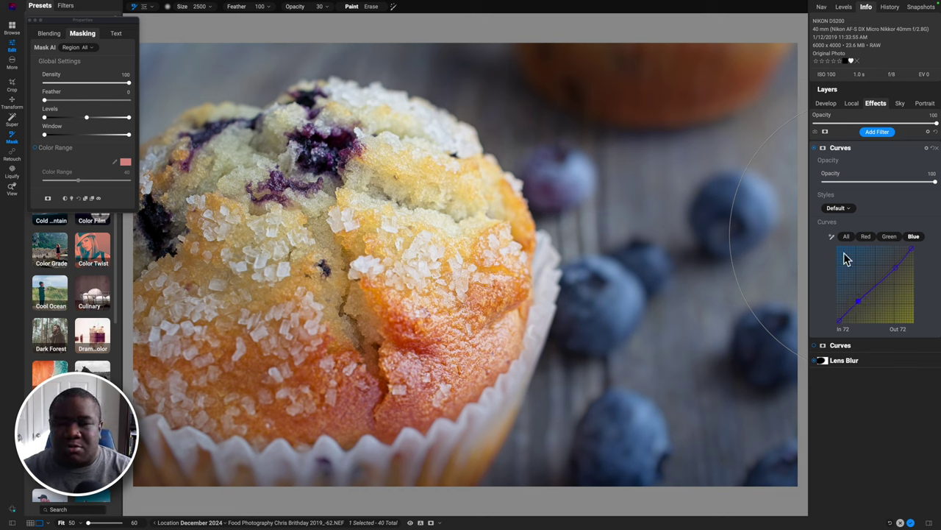
Step: Compare the photo with and without the blue-channel Curves filter
click(815, 148)
click(815, 148)
click(815, 147)
click(815, 148)
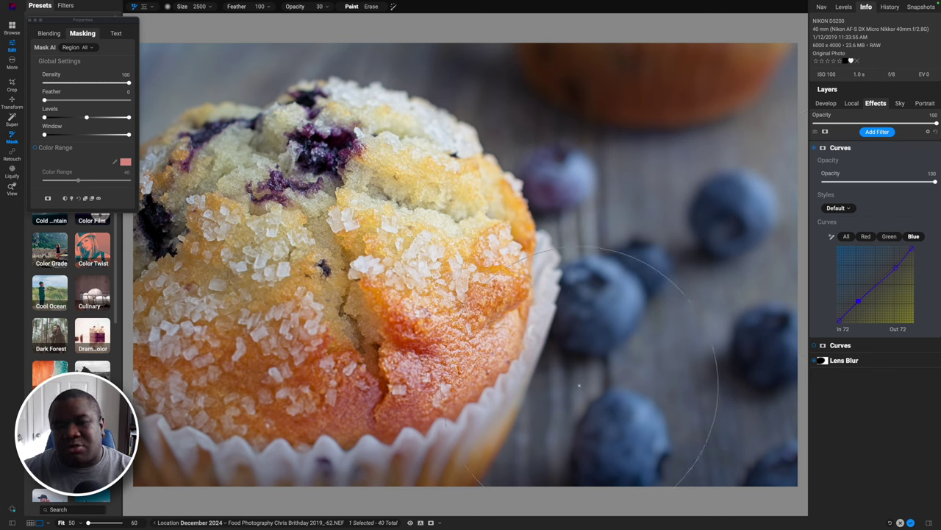
Step: Give the second Curves filter a black mask and paint the effect onto the muffin with the masking brush at opacity 100
key(ctrl+i)
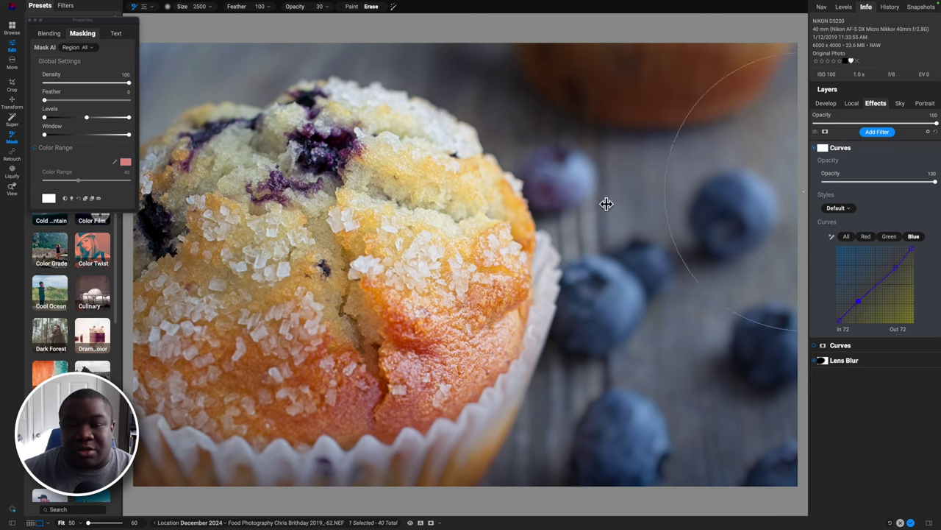
click(65, 198)
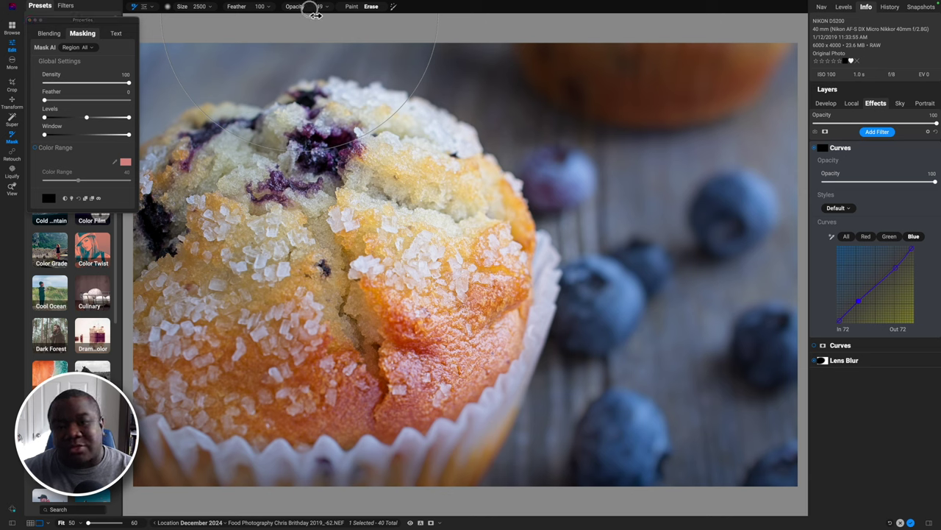
drag(332, 16, 330, 10)
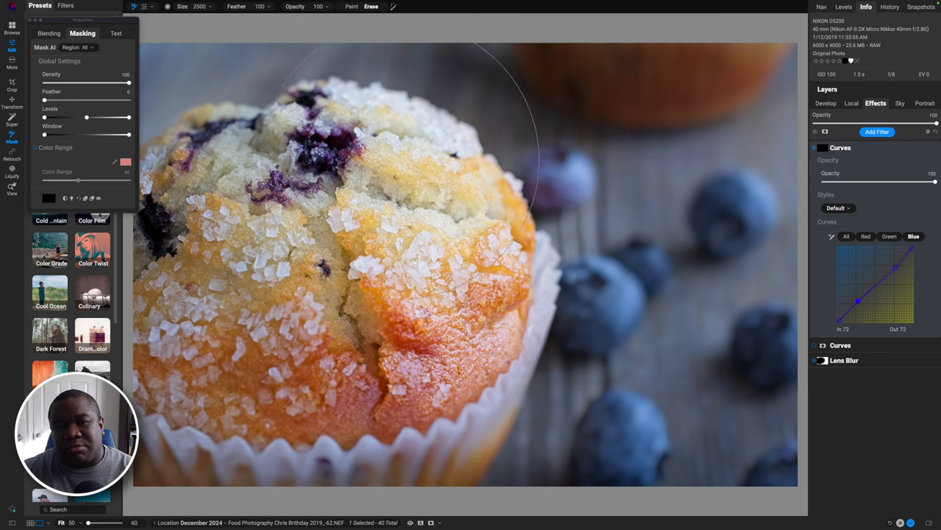
key(x)
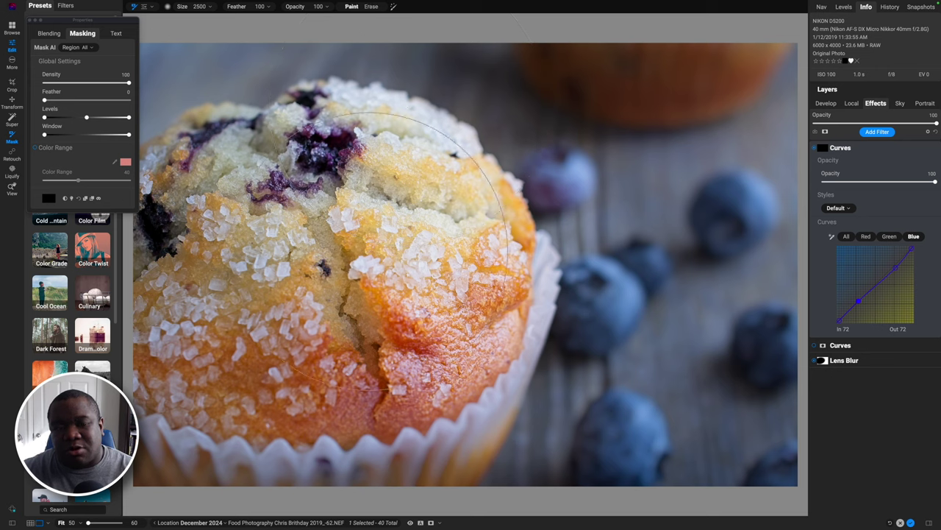
click(397, 254)
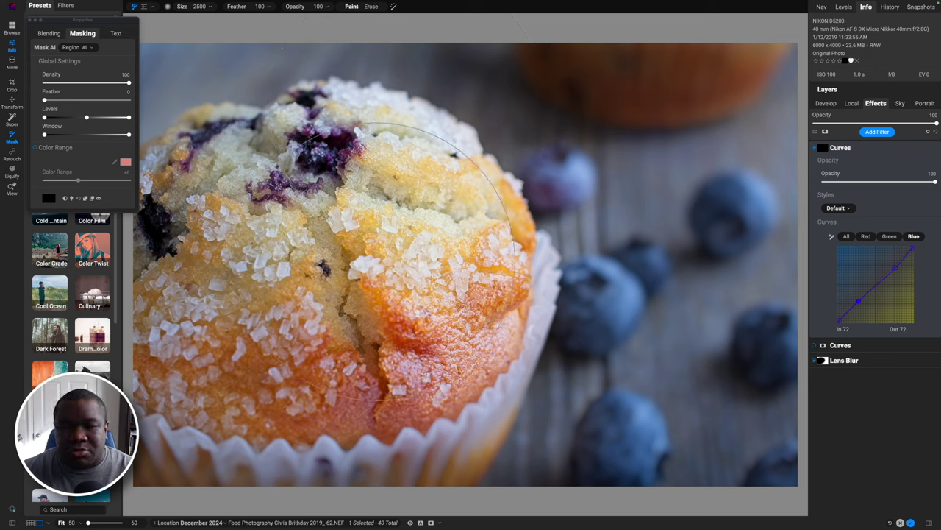
drag(243, 305, 386, 294)
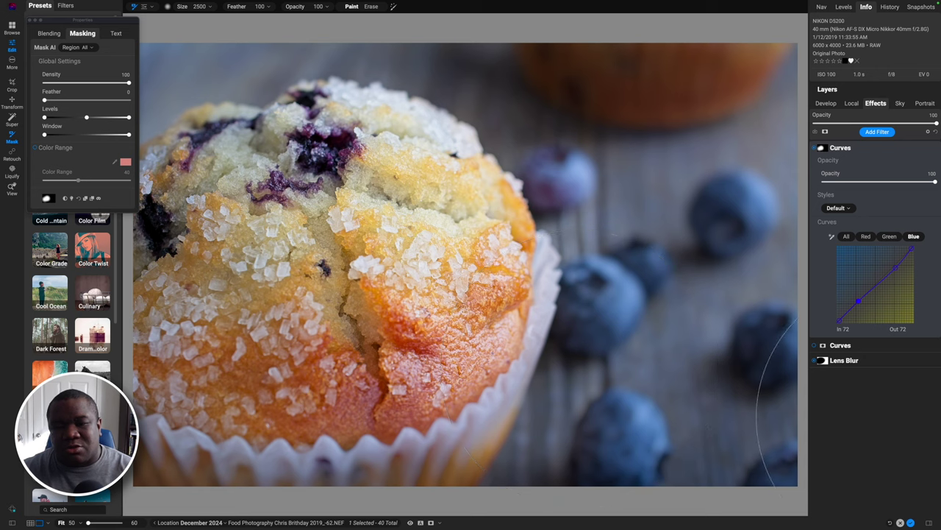
Step: Compare the muffin with and without the masked second Curves filter
click(816, 148)
click(816, 148)
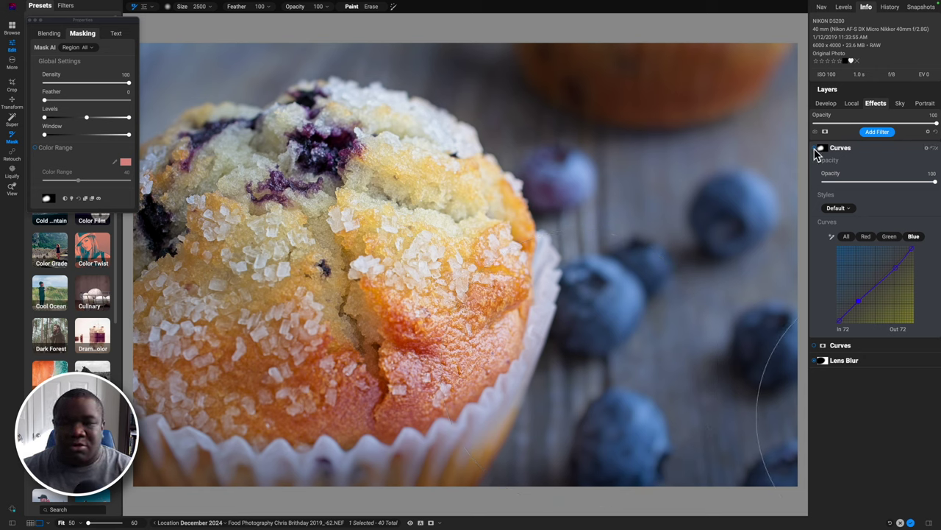
click(815, 149)
click(815, 148)
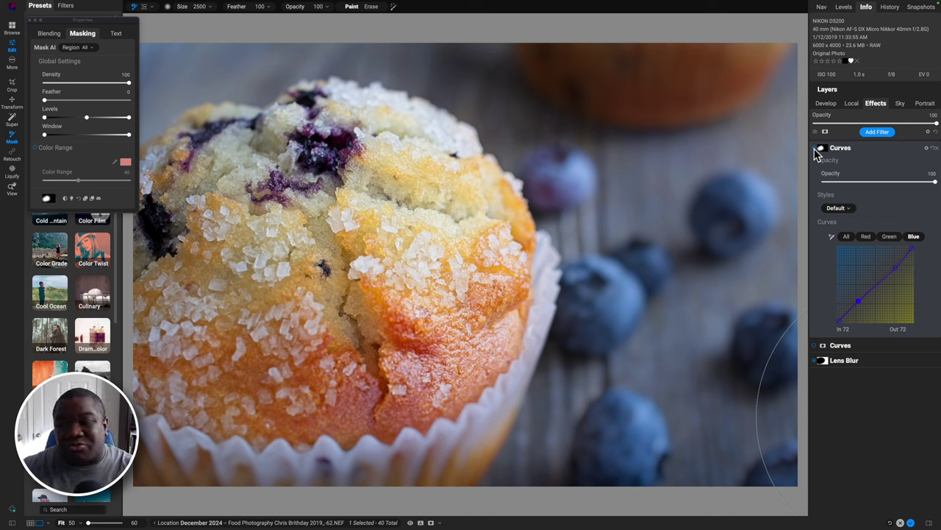
Step: Add a third Curves filter and raise its Blue curve through the midtones and highlights, with points at In 143, Out 157 and In 197, Out 213
click(842, 148)
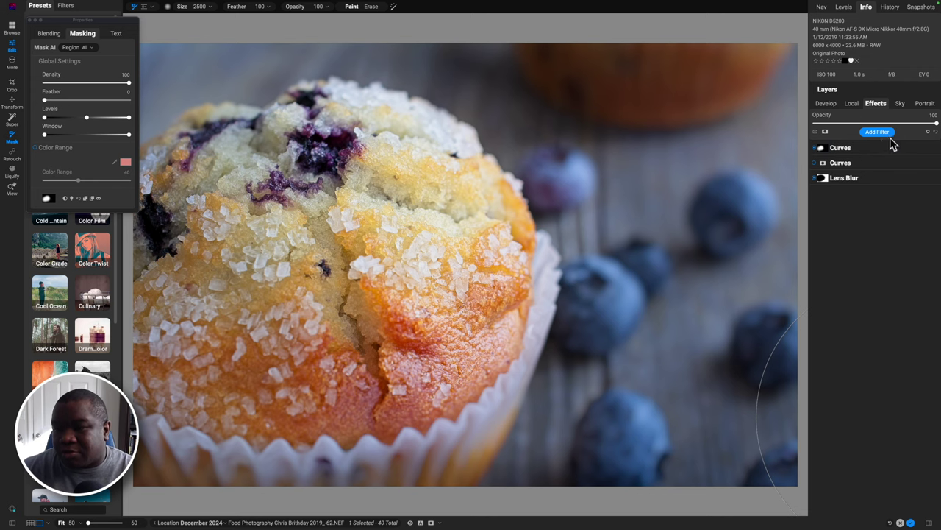
click(879, 134)
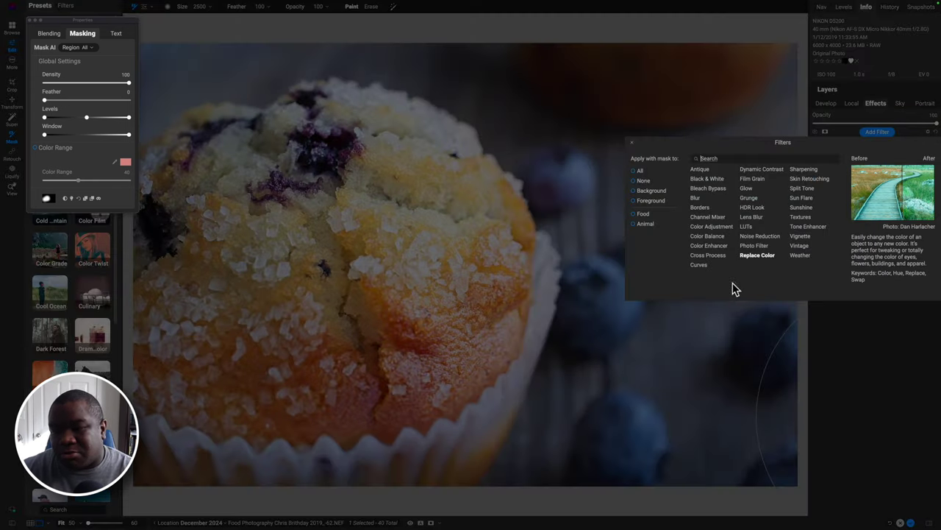
click(700, 265)
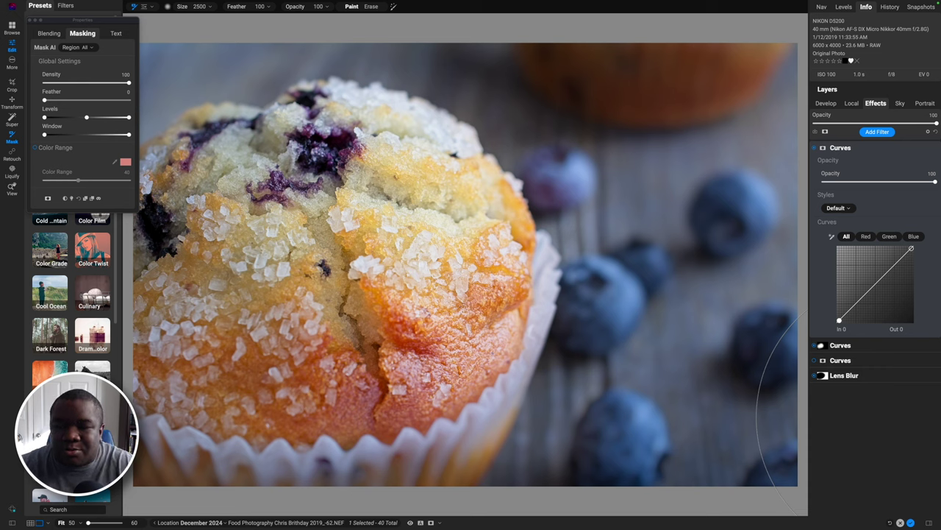
click(914, 236)
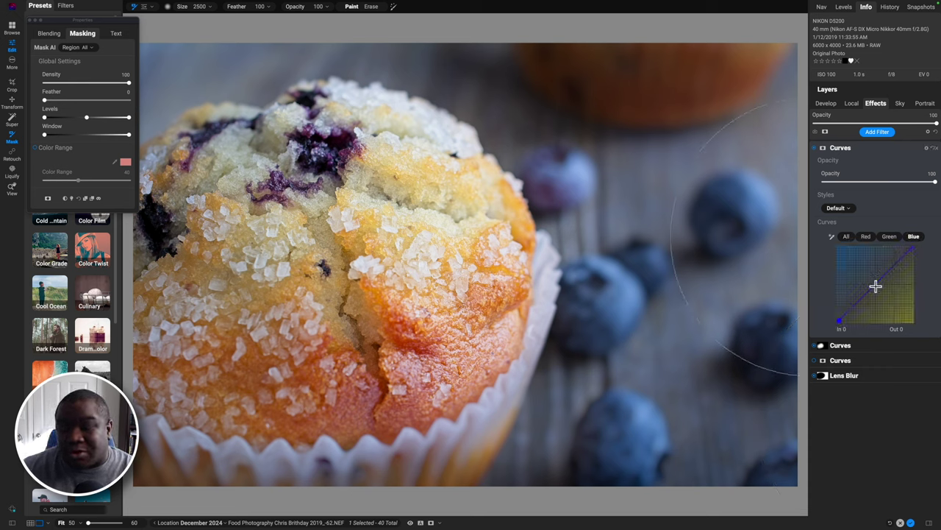
drag(877, 280, 880, 276)
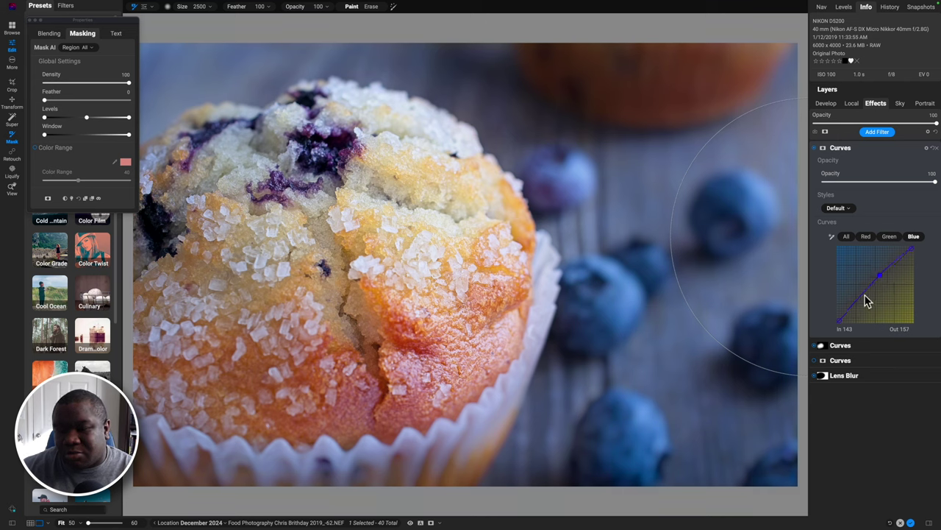
click(863, 295)
drag(863, 297, 864, 296)
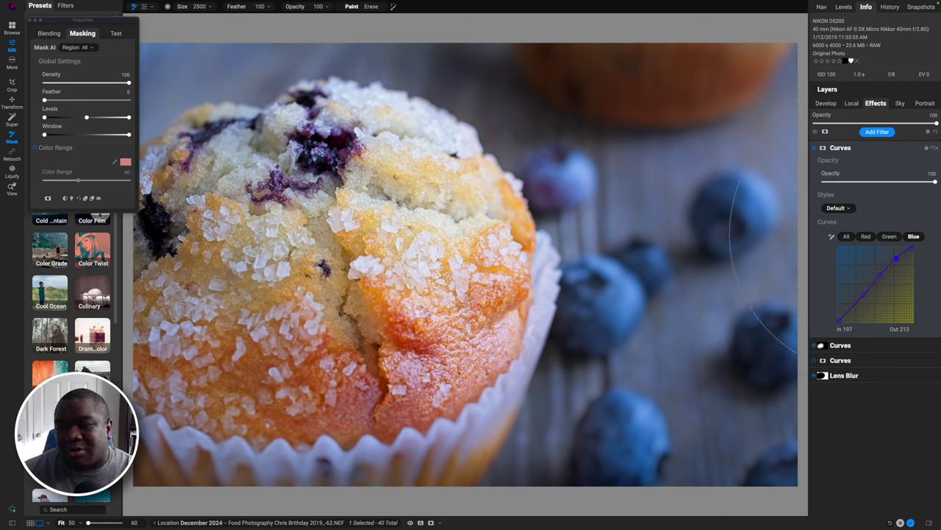
Step: Give the third Curves filter a black mask and paint its effect onto the blueberry beside the muffin wrapper with a smaller masking brush
click(824, 149)
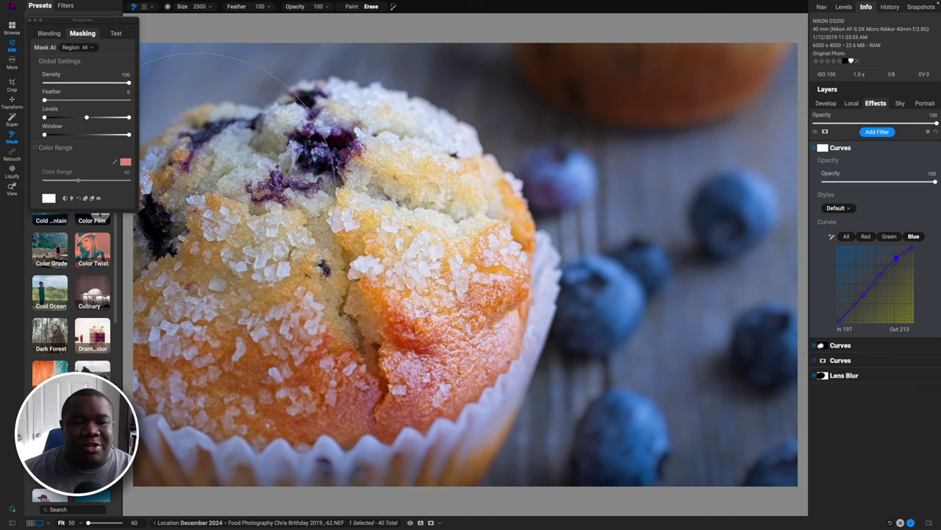
click(65, 198)
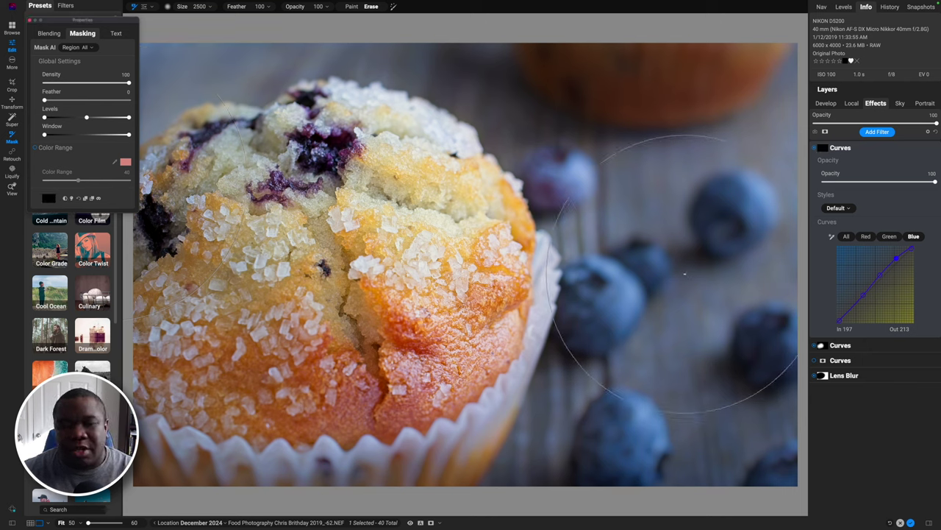
key(bracketleft)
key(bracketleft)
key(bracketleft)
key(bracketleft)
key(bracketleft)
key(bracketleft)
key(bracketleft)
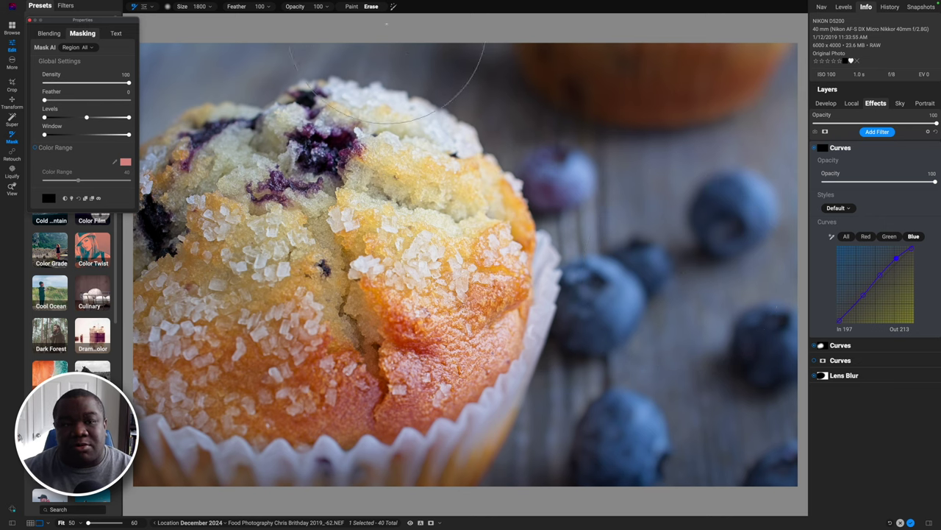
click(352, 6)
key(bracketleft)
key(bracketleft)
key(bracketleft)
key(bracketleft)
key(bracketleft)
key(bracketleft)
key(bracketleft)
key(bracketleft)
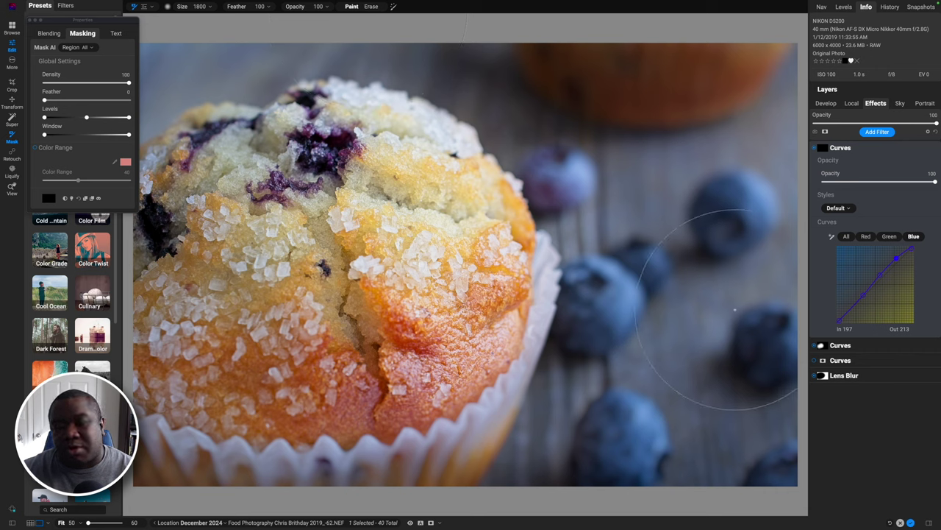
key(bracketleft)
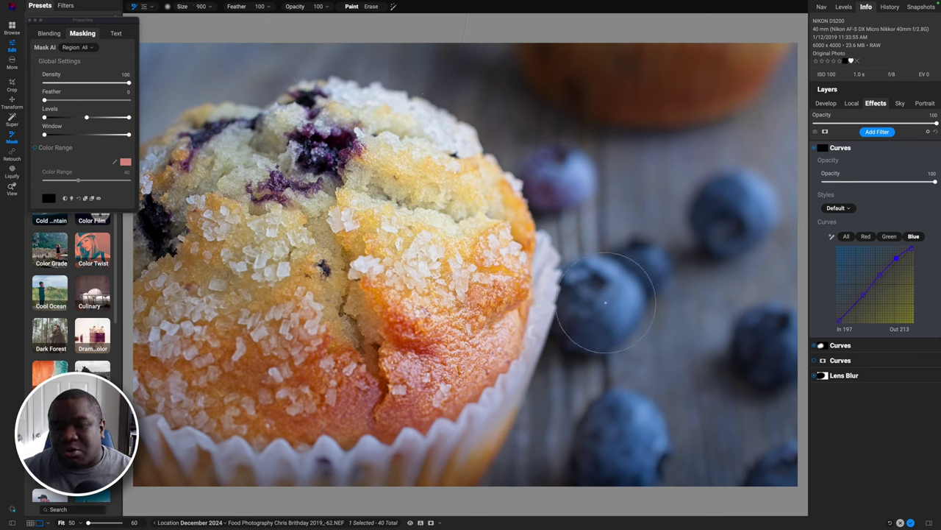
key(bracketleft)
key(bracketleft)
key(bracketleft)
key(bracketleft)
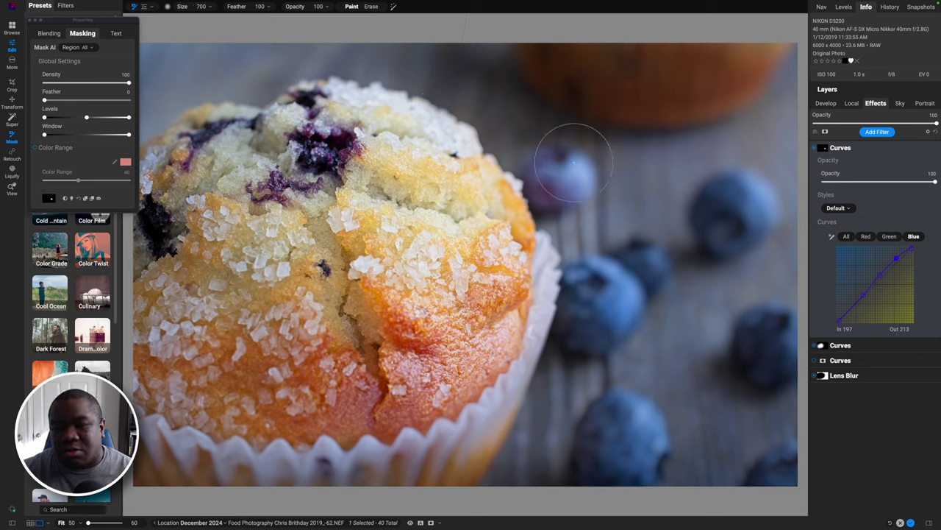
Step: Paint the remaining background blueberries into the mask with brush sizes between 900 and 600, and compare the photo with and without the filter
key(bracketright)
key(bracketright)
key(bracketright)
key(bracketright)
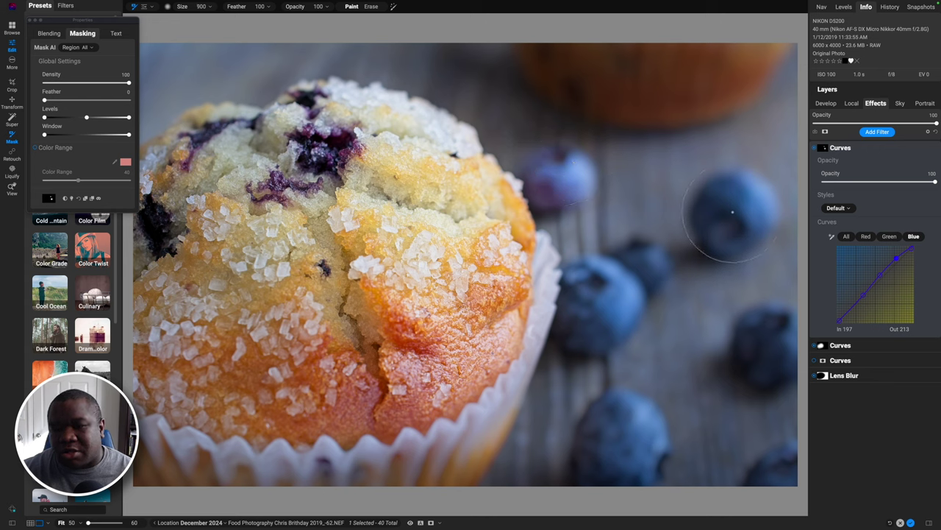
key(bracketleft)
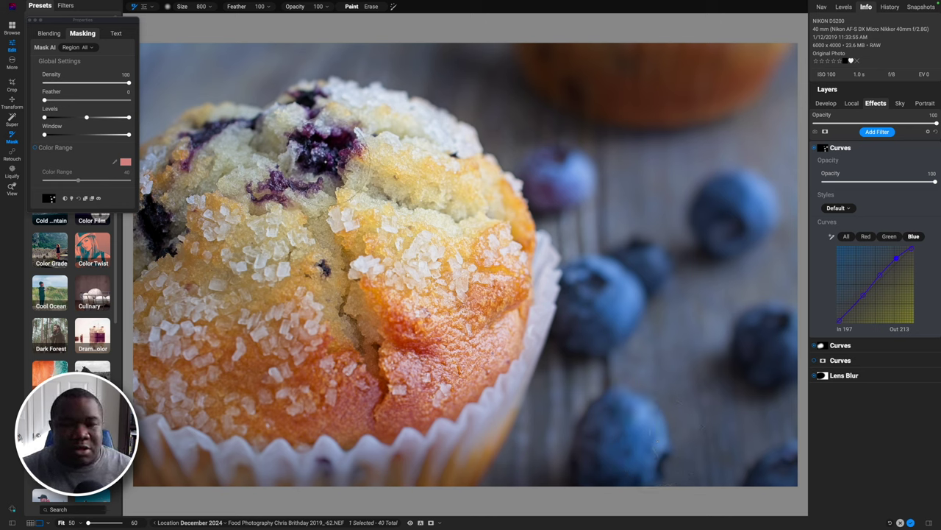
key(bracketleft)
key(bracketleft)
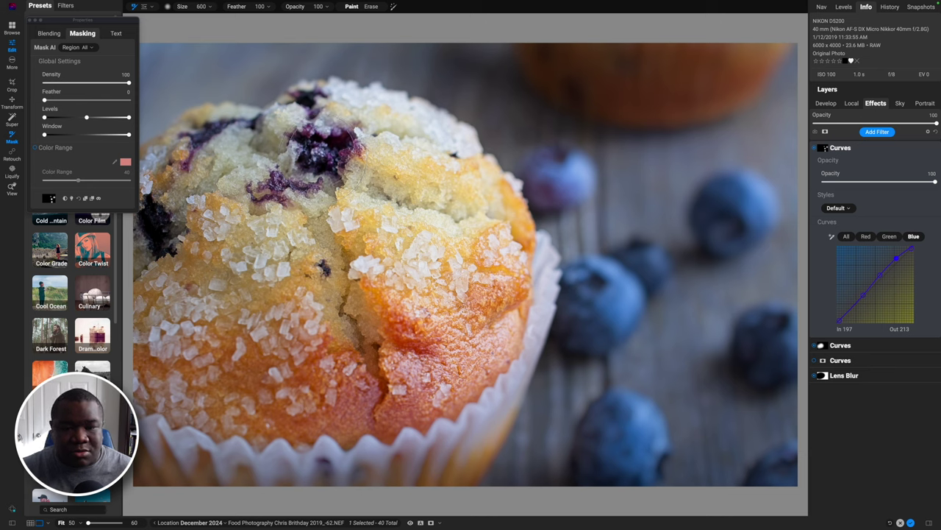
click(816, 150)
click(816, 150)
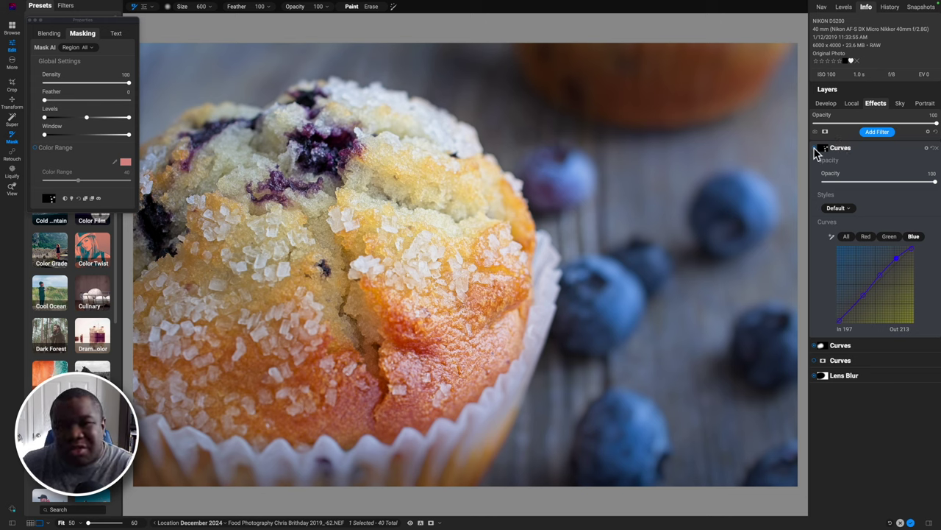
Step: Add contrast to the blueberries on the combined curve with points at In 174, Out 188 and In 71, Out 61, and compare with the original photo
click(846, 236)
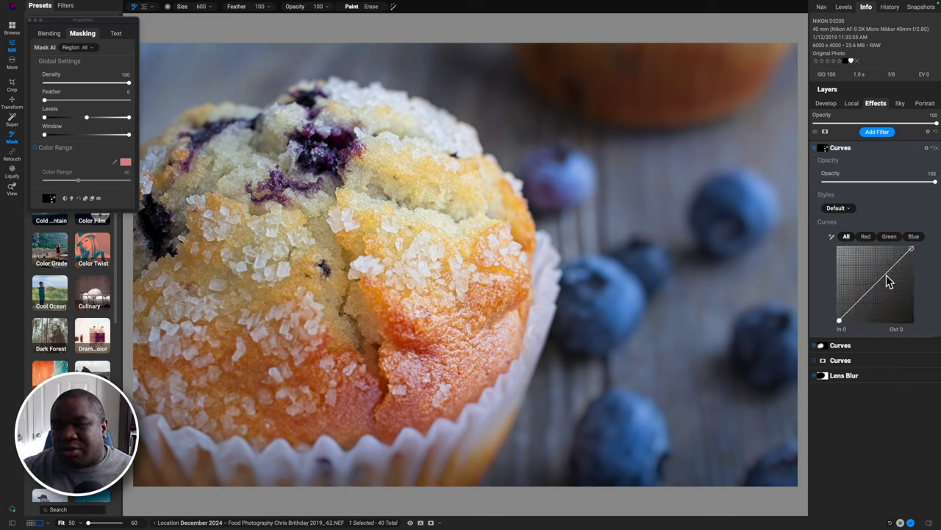
click(889, 269)
drag(889, 269, 889, 268)
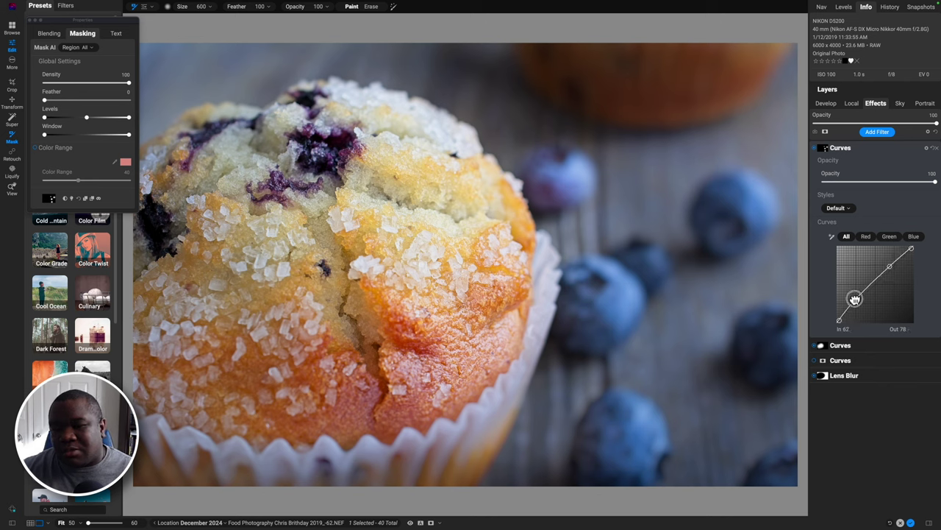
drag(857, 298, 859, 305)
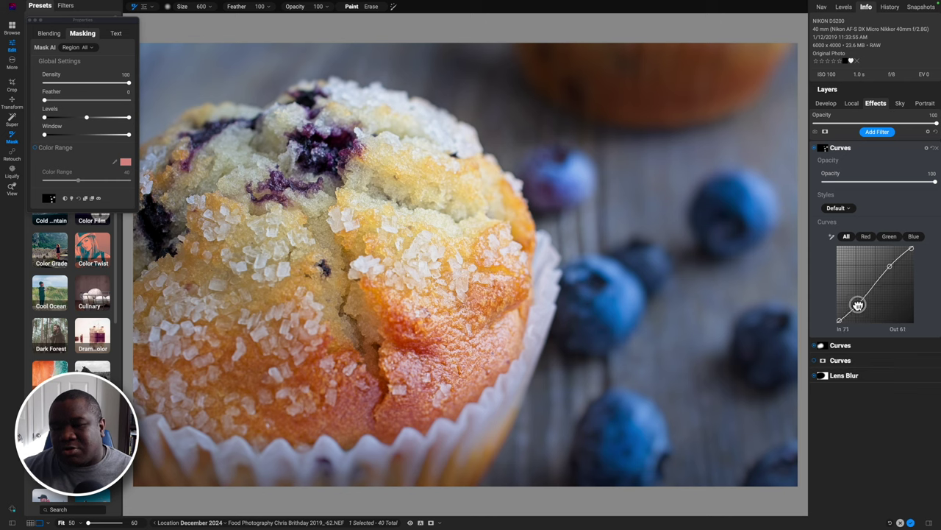
drag(890, 267, 890, 267)
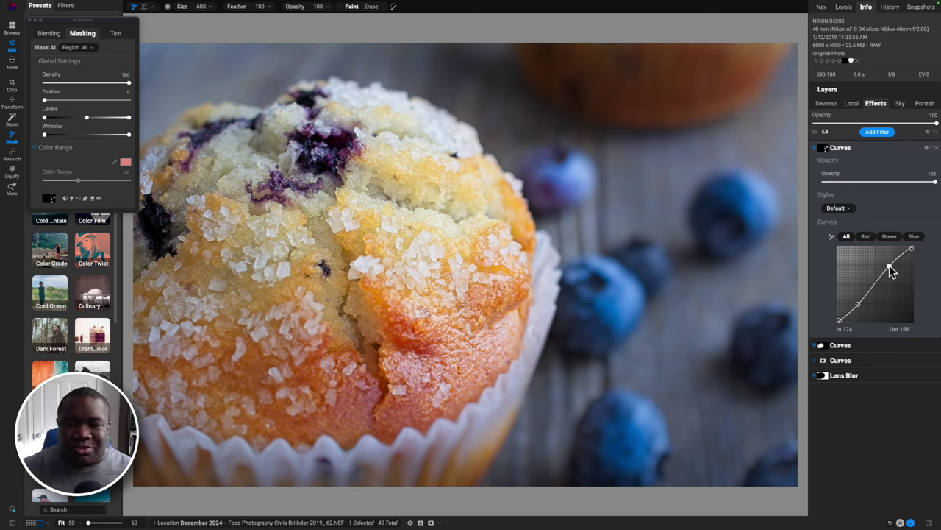
key(backslash)
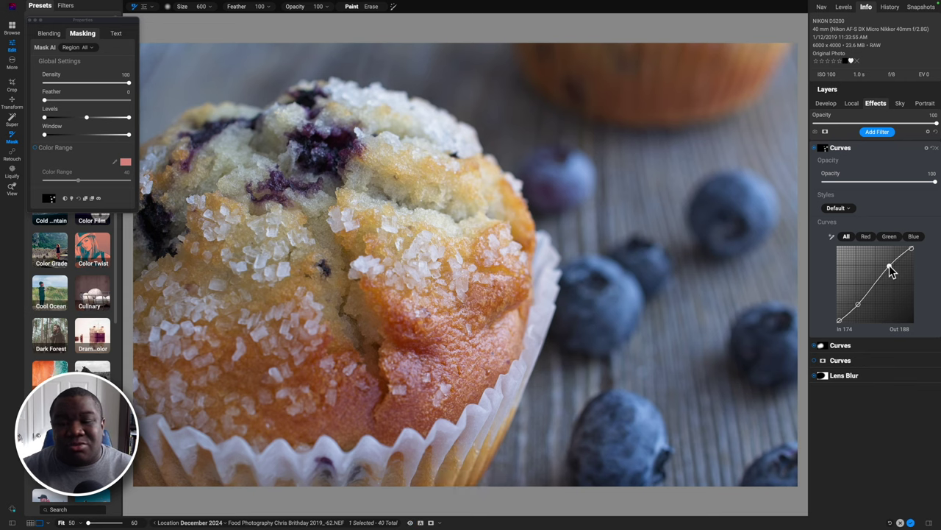
key(backslash)
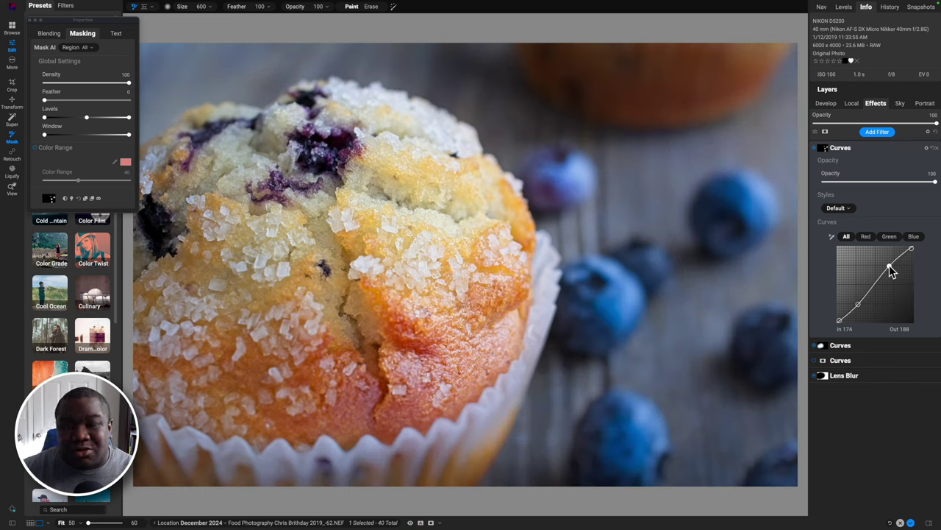